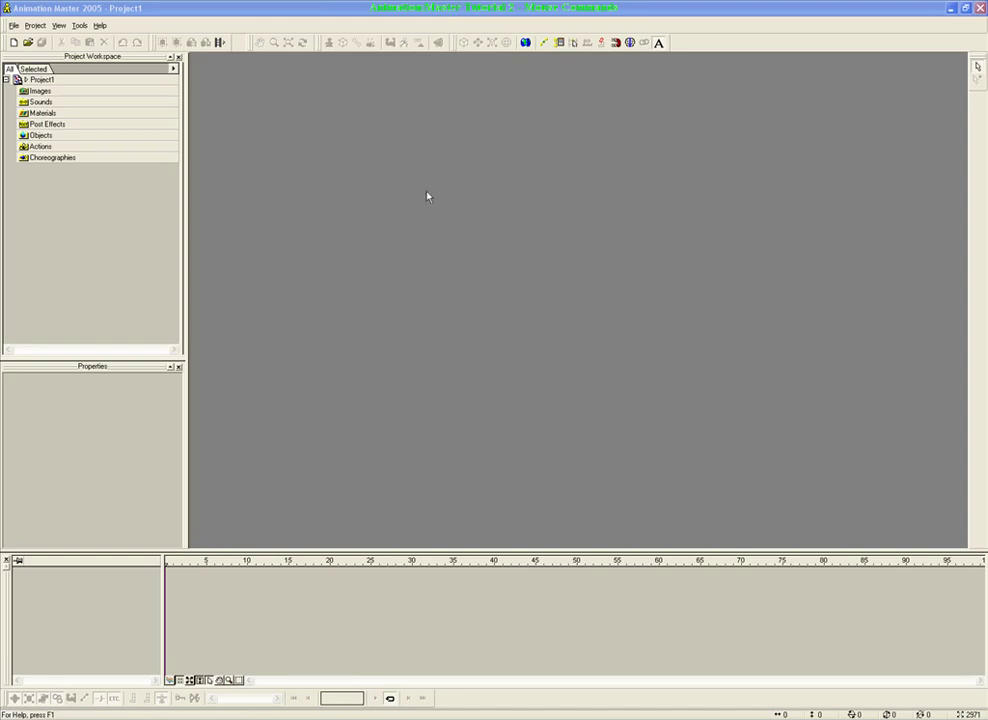
Step: Add a new model, Model1, under the Objects folder from its New > Model menu
left_click(368, 12)
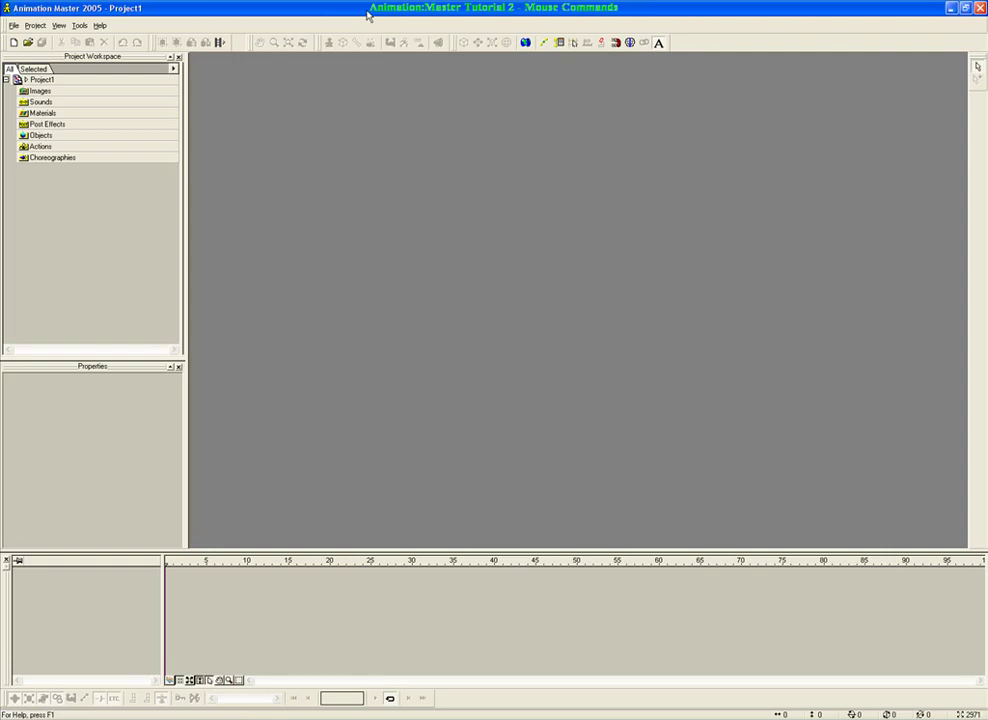
right_click(48, 139)
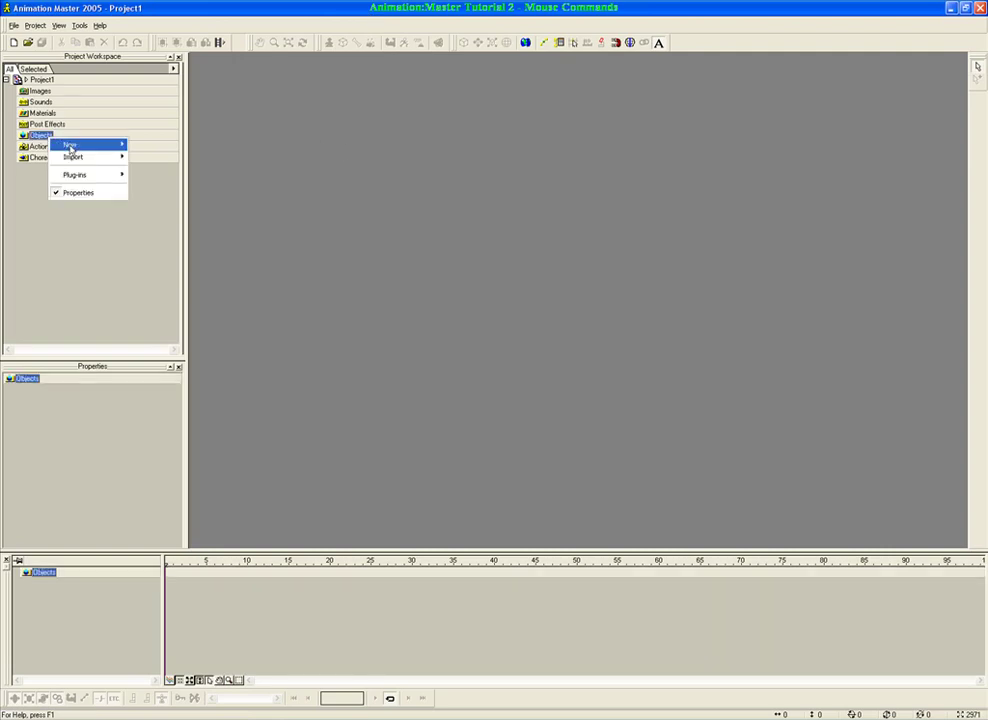
mouse_move(76, 144)
left_click(148, 145)
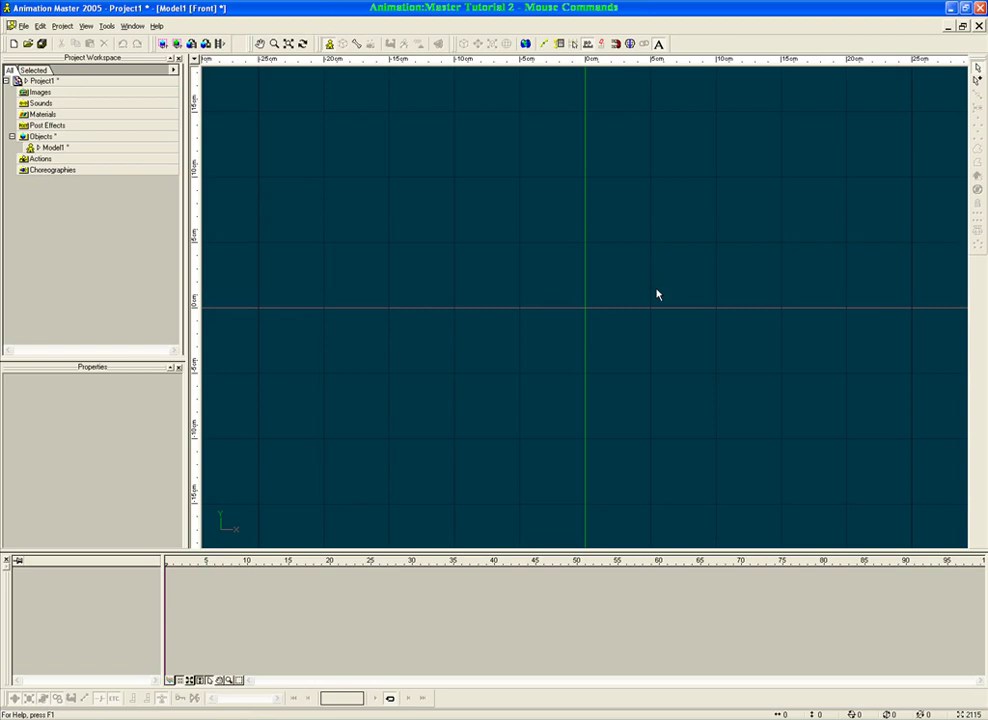
Step: Draw a nine-point profile spline from the goblet's rim down through the stem to the foot's edge
key("a")
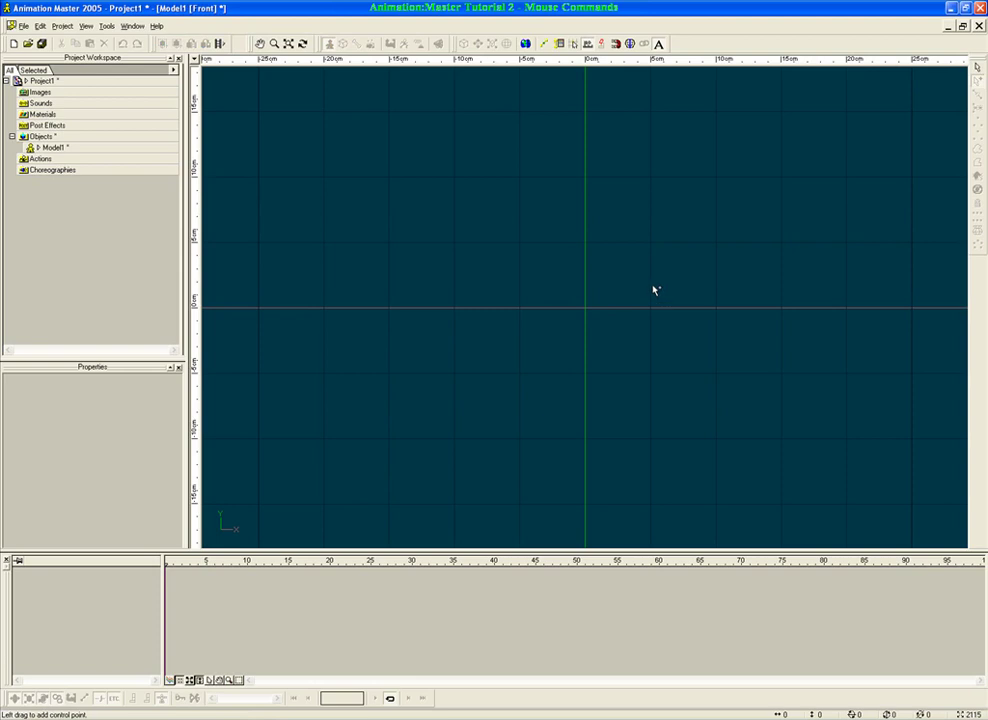
left_click(758, 165)
left_click_drag(758, 165, 760, 258)
left_click(760, 258)
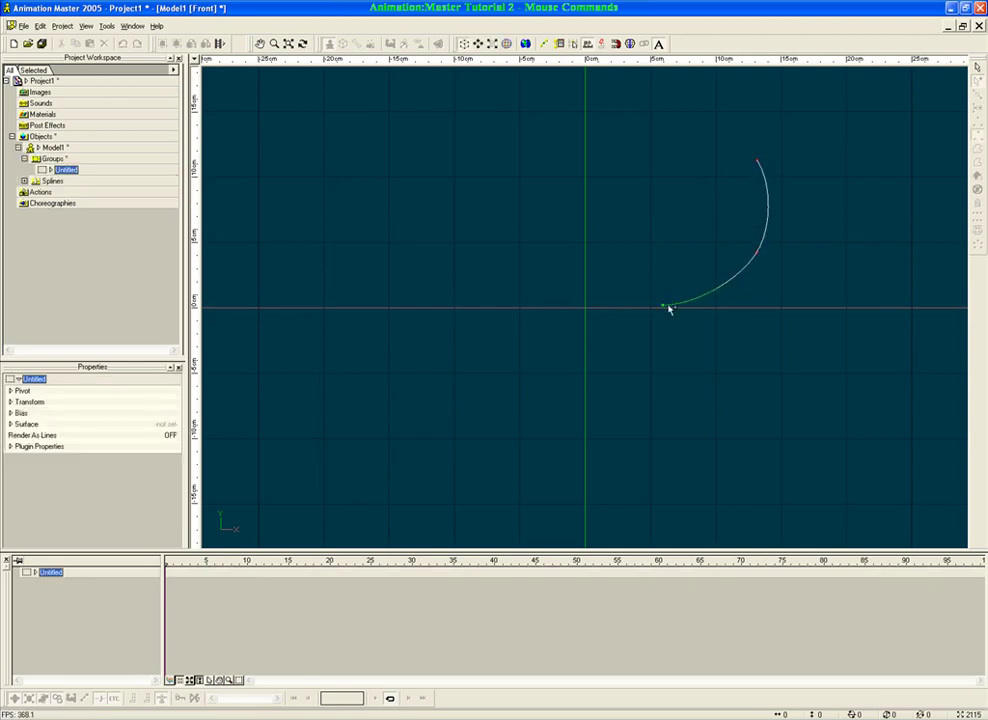
left_click(652, 308)
left_click(601, 342)
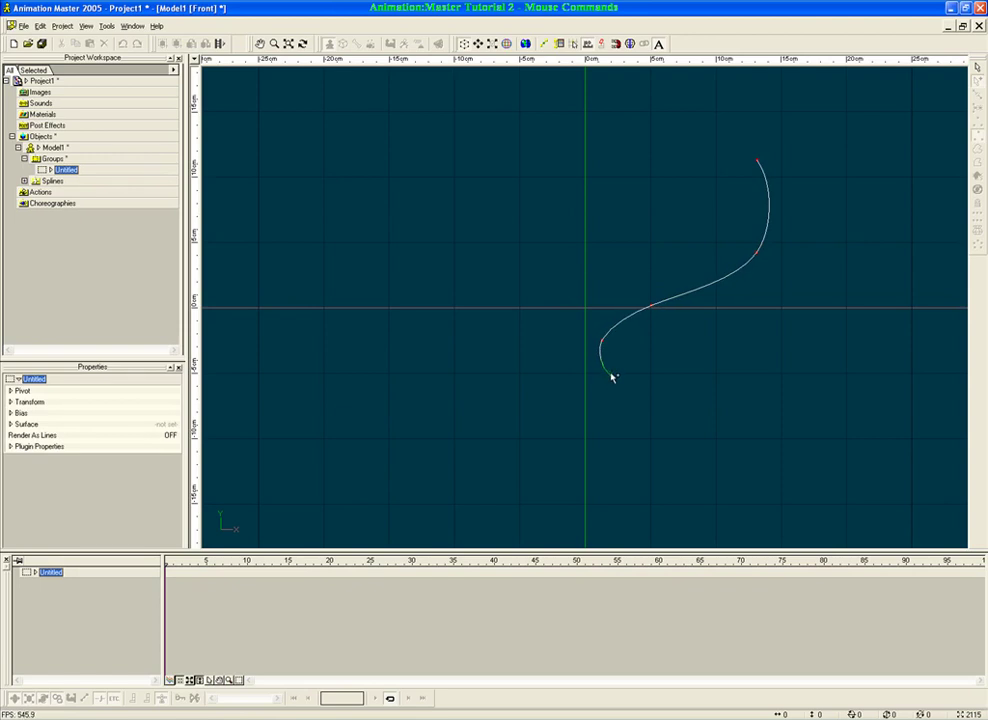
left_click(610, 377)
left_click(603, 405)
left_click(608, 446)
left_click(667, 460)
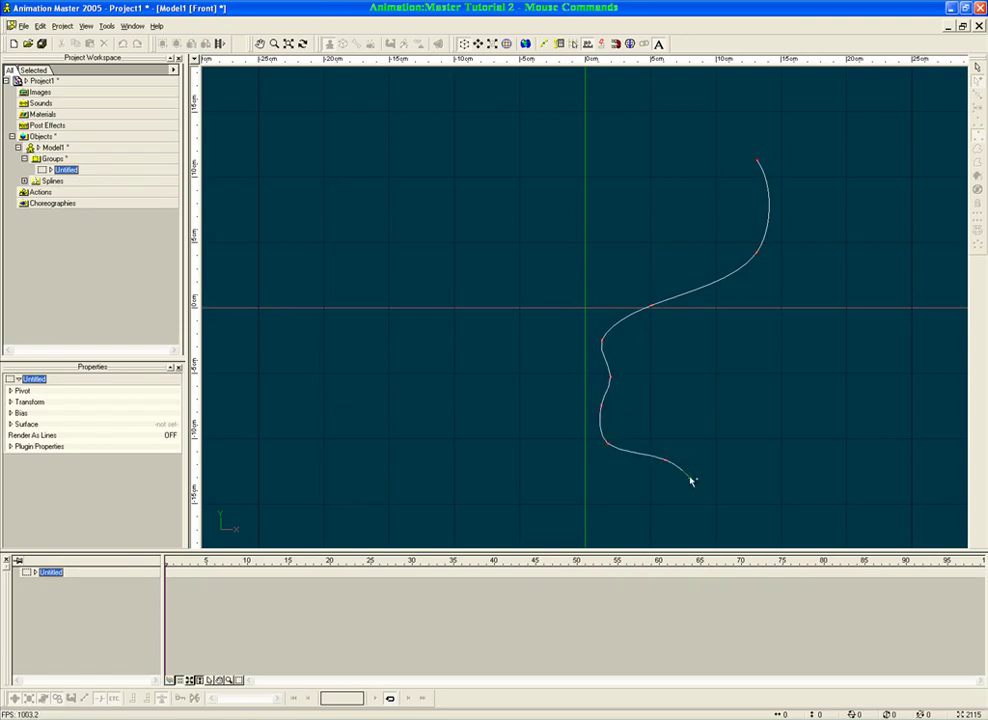
left_click(688, 483)
key("Escape")
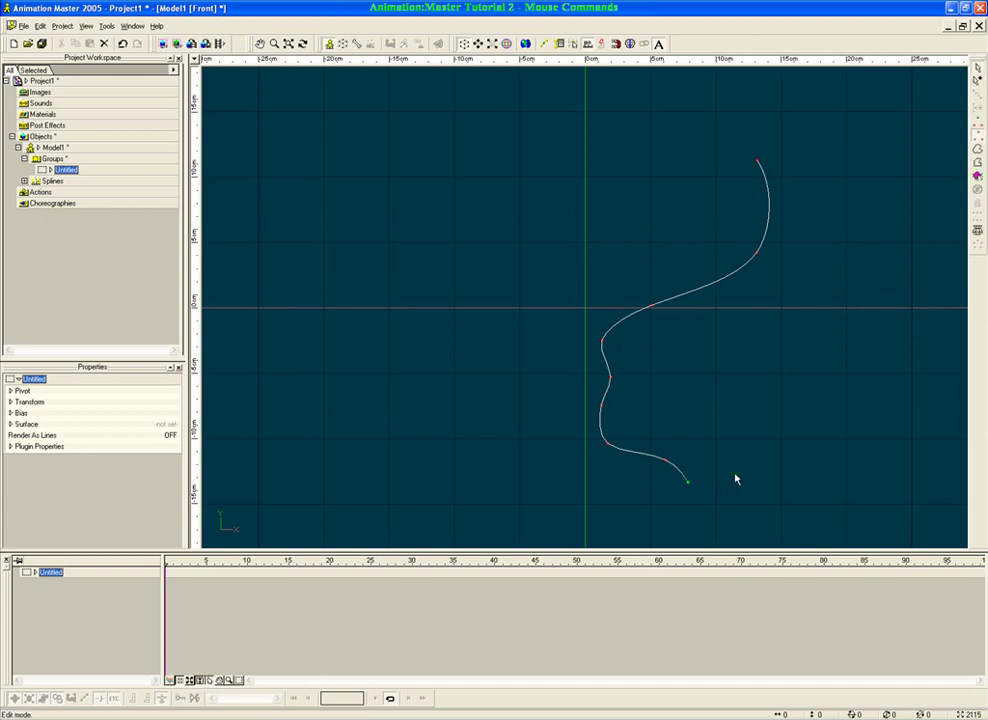
Step: Nudge the upper bend and near-axis points, and shift the top endpoint to the right
left_click(754, 261)
mouse_move(754, 261)
left_mouse_down()
mouse_move(750, 289)
mouse_move(761, 267)
mouse_move(750, 260)
mouse_move(751, 276)
left_mouse_up()
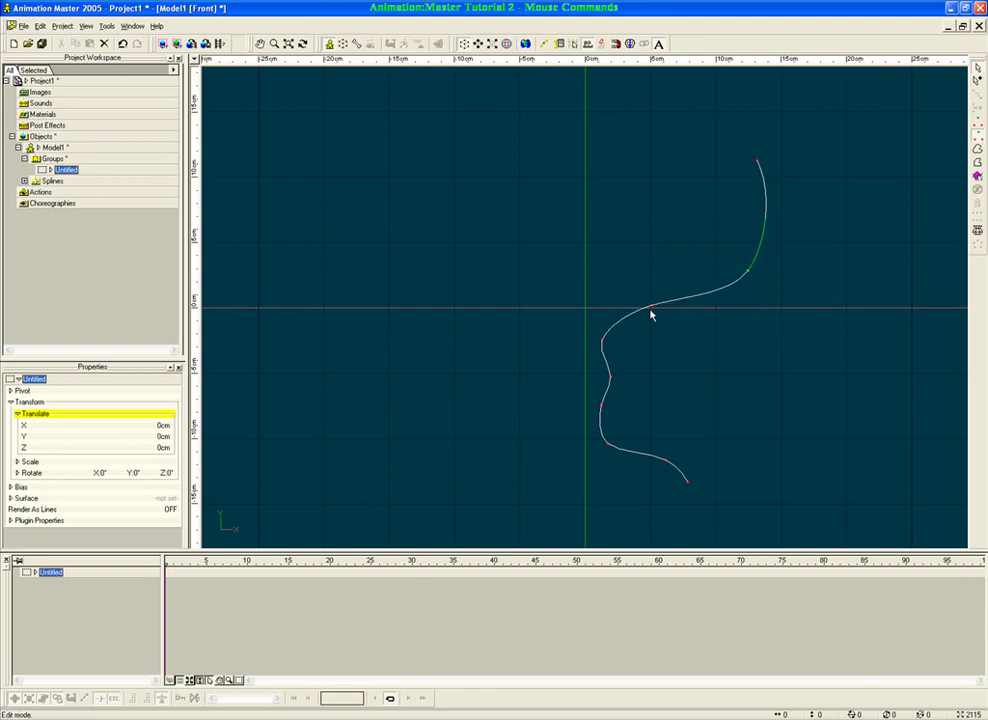
left_click_drag(649, 307, 643, 305)
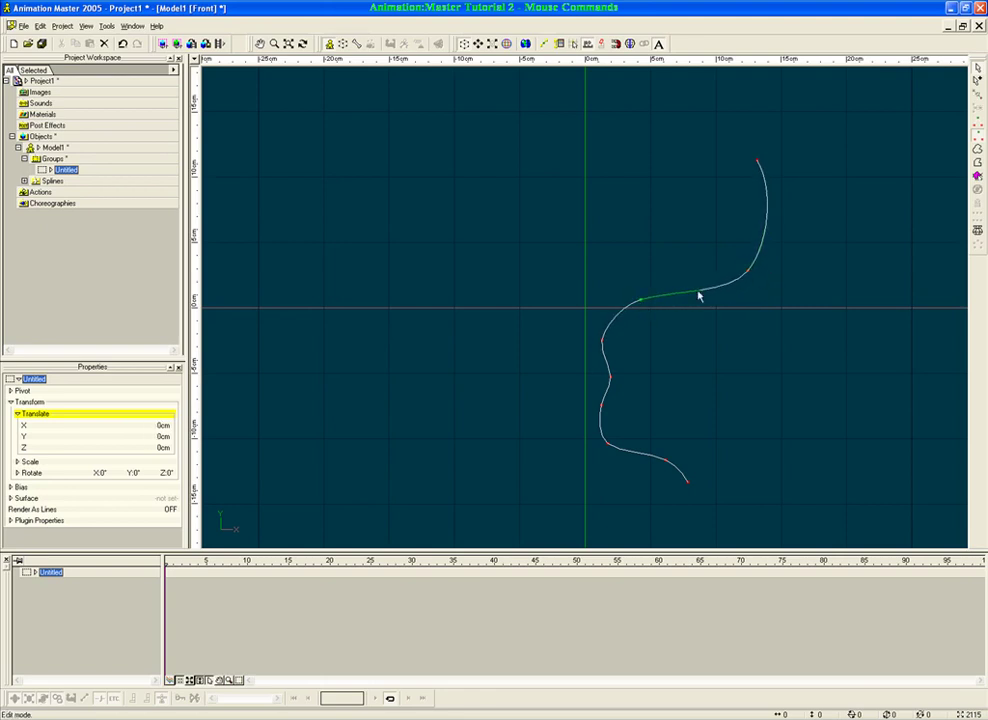
left_click(749, 282)
left_click_drag(756, 165, 772, 165)
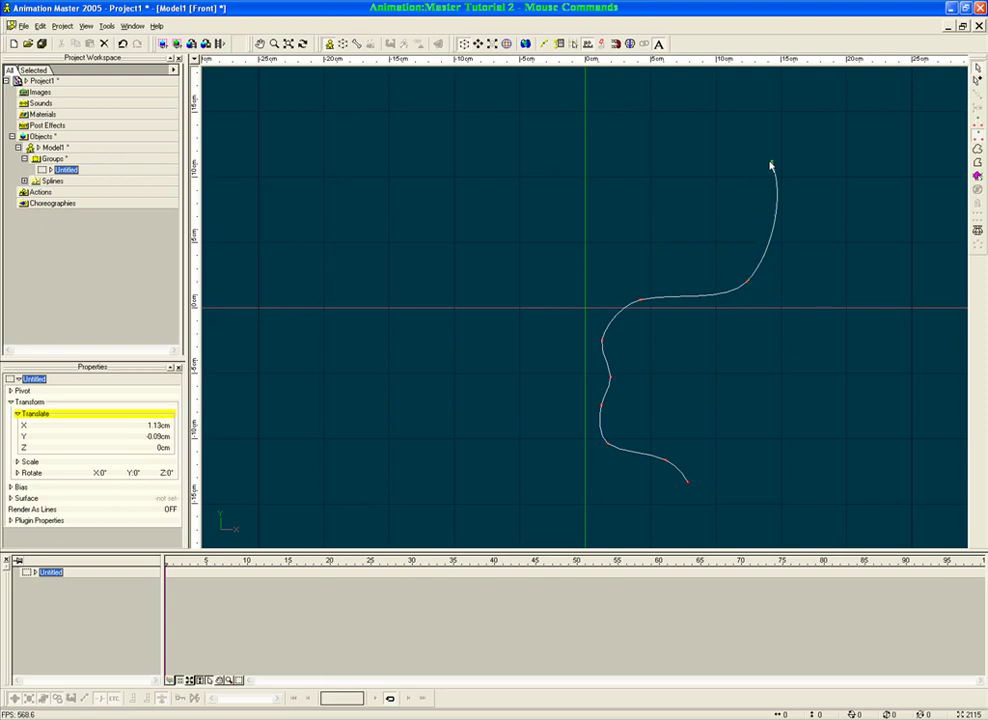
left_click(782, 310)
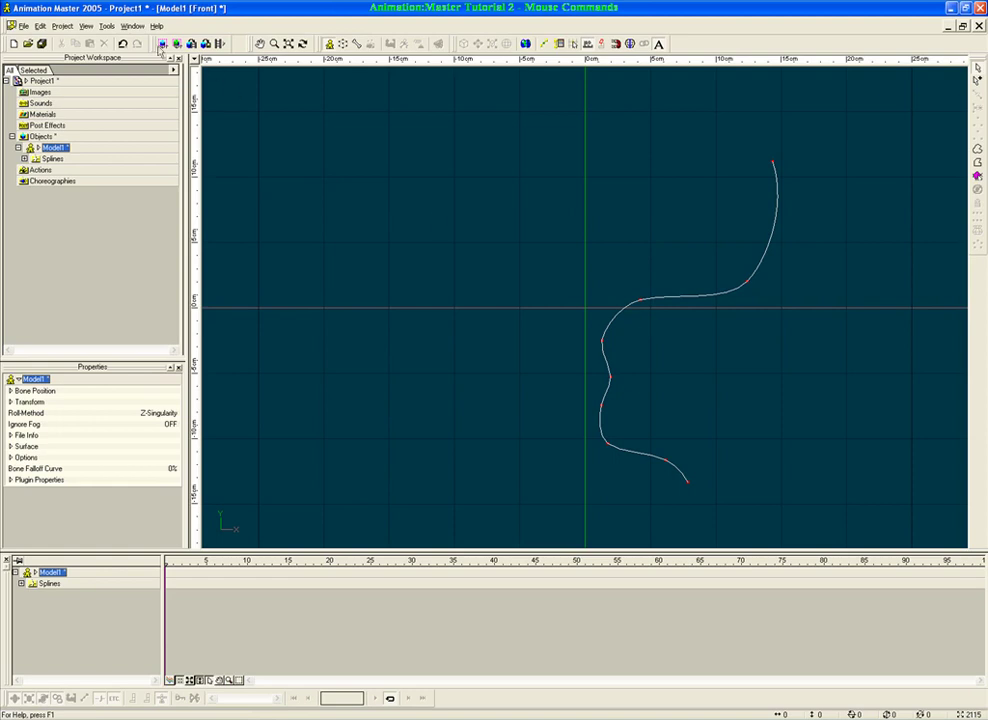
left_click(108, 29)
left_click(132, 38)
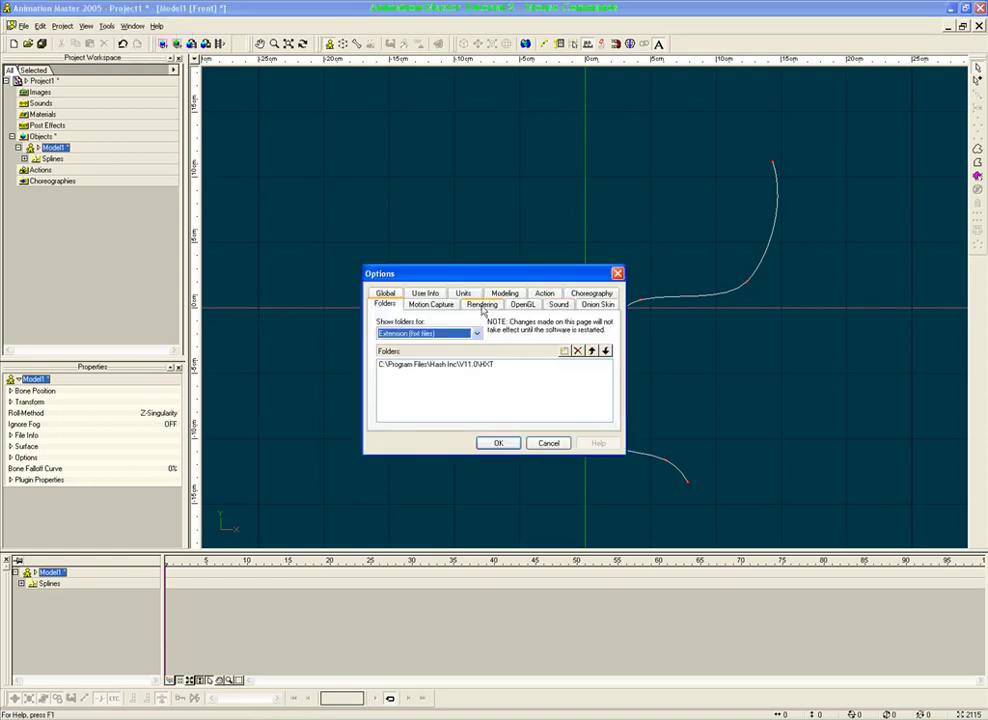
left_click(503, 294)
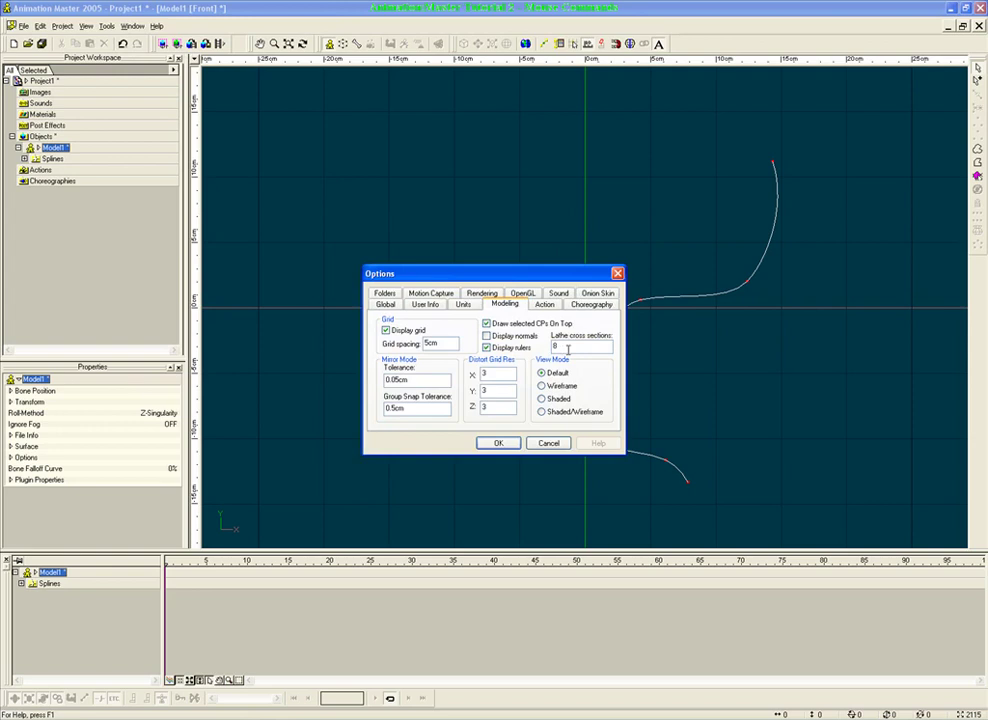
left_click(506, 447)
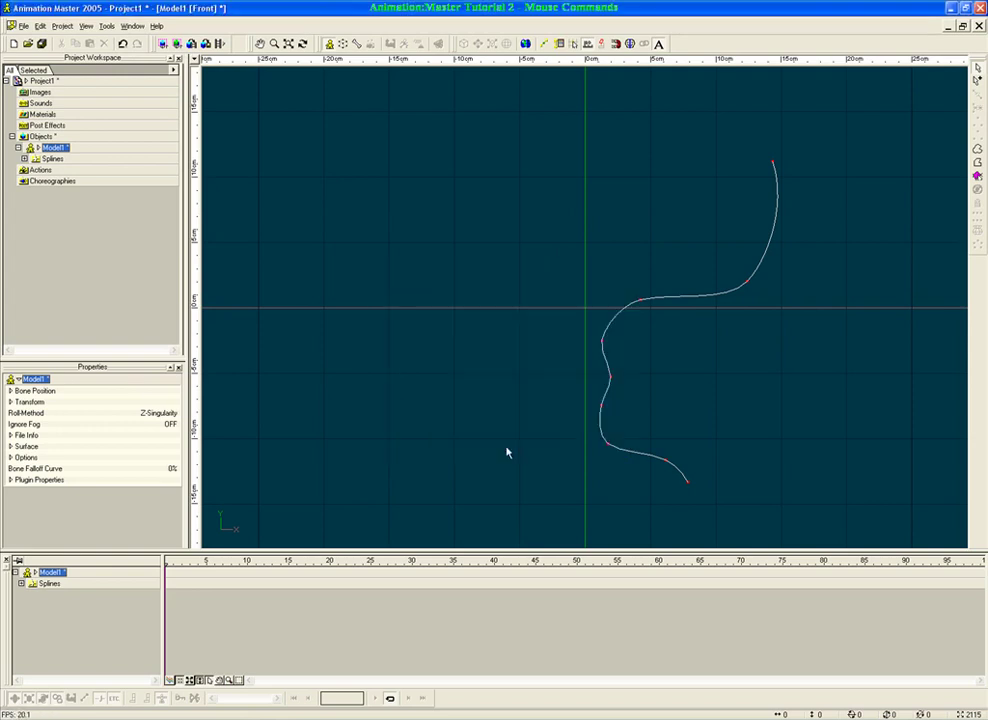
left_click(748, 282)
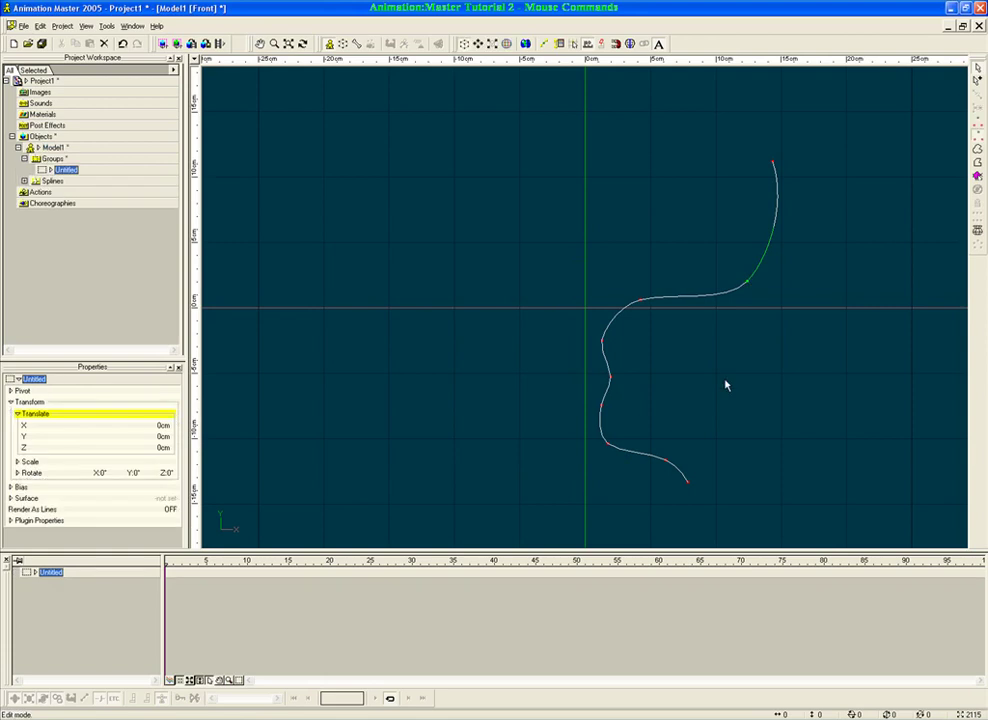
Step: Adjust the bend point's bias handle, then set Gamma 0, InMagnitude 100% and OutMagnitude 100%
left_click(544, 46)
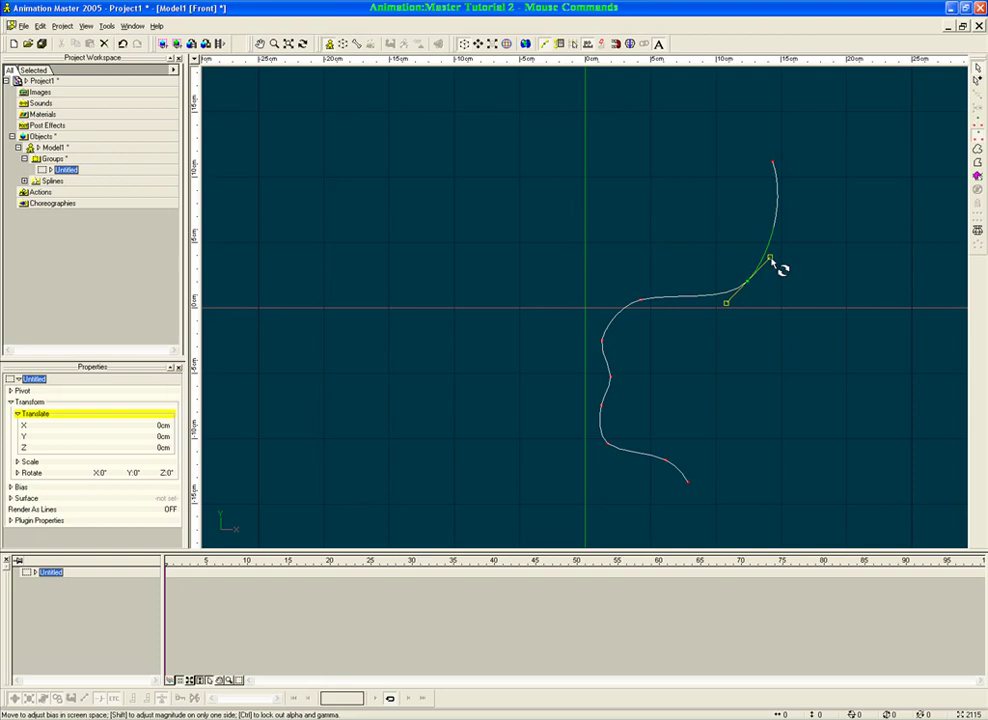
mouse_move(772, 259)
left_mouse_down()
mouse_move(776, 292)
mouse_move(767, 238)
mouse_move(814, 229)
mouse_move(833, 203)
mouse_move(794, 265)
mouse_move(779, 257)
left_mouse_up()
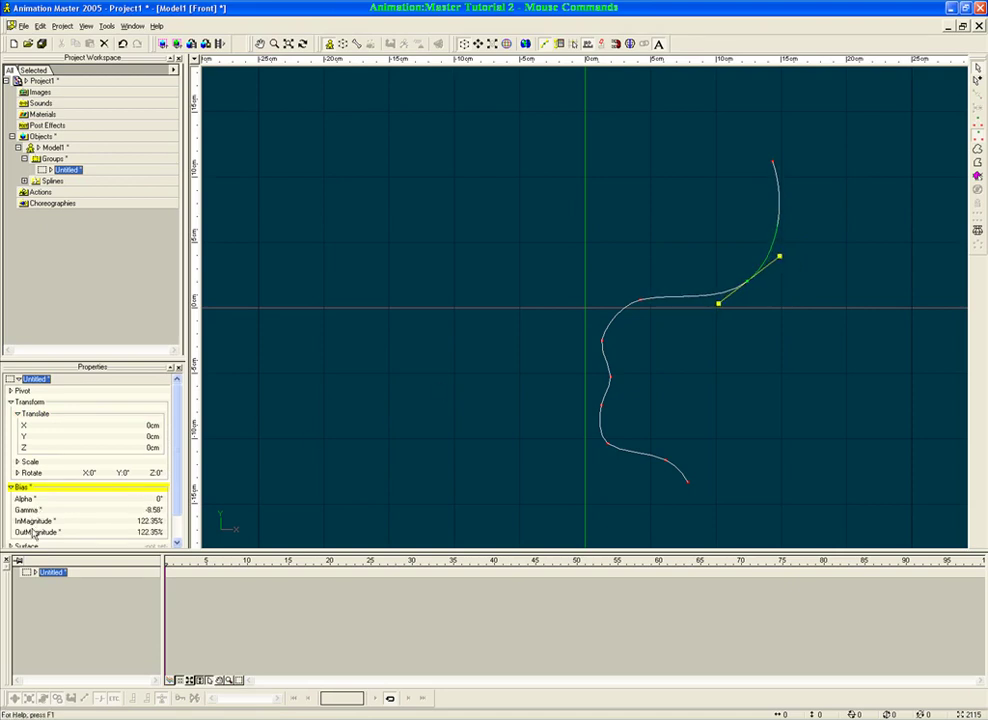
left_click(155, 510)
type("0")
key("Return")
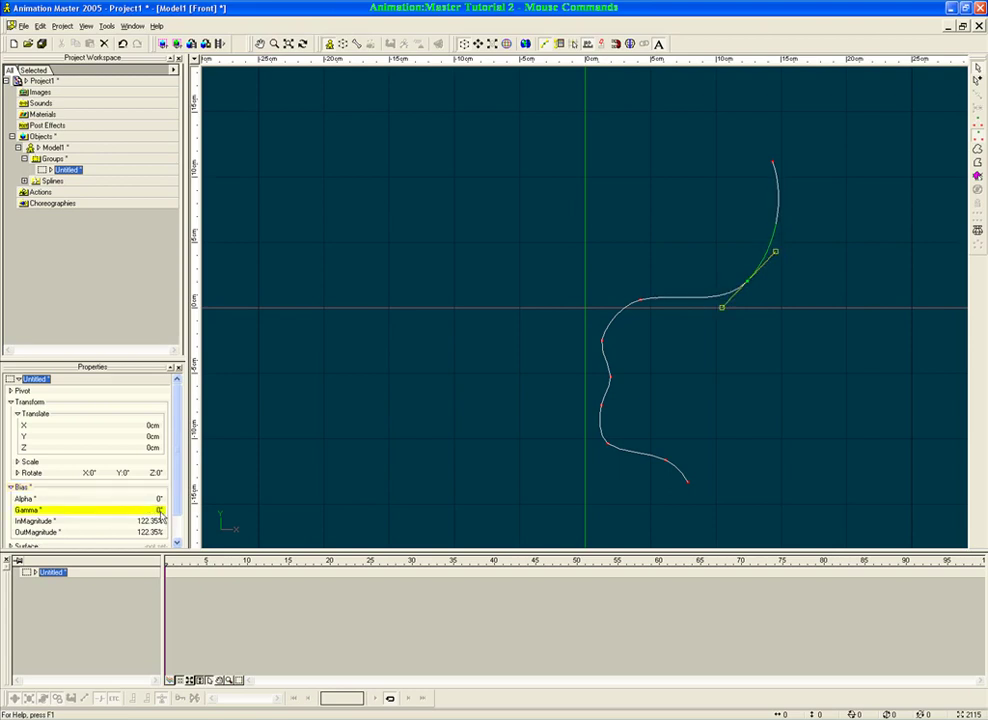
left_click(152, 521)
type("100")
key("Return")
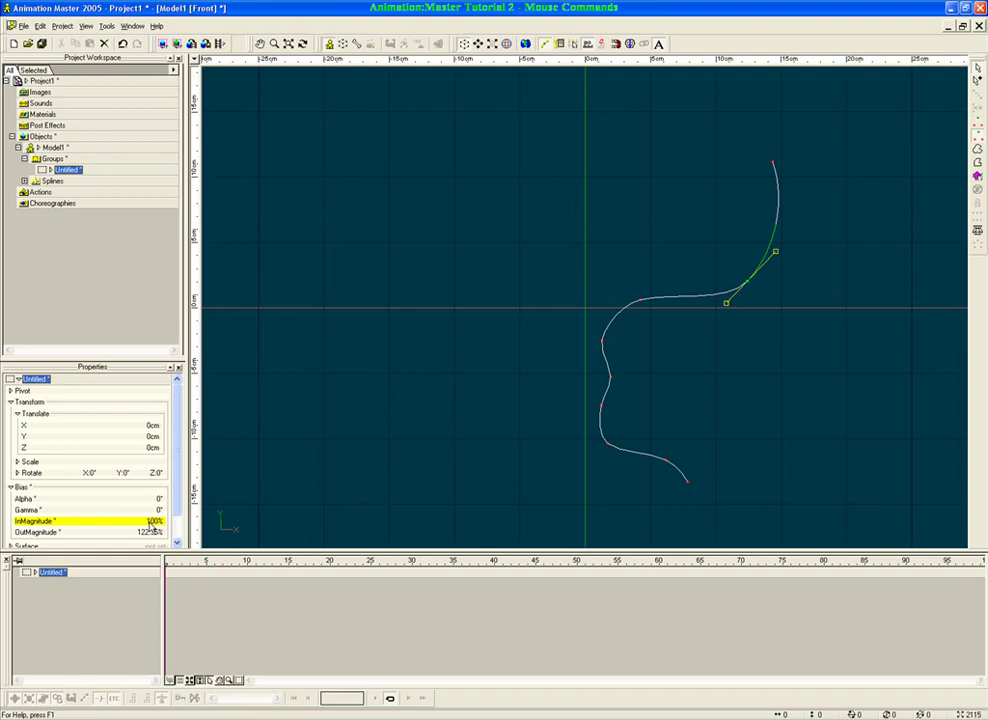
left_click(152, 532)
type("100")
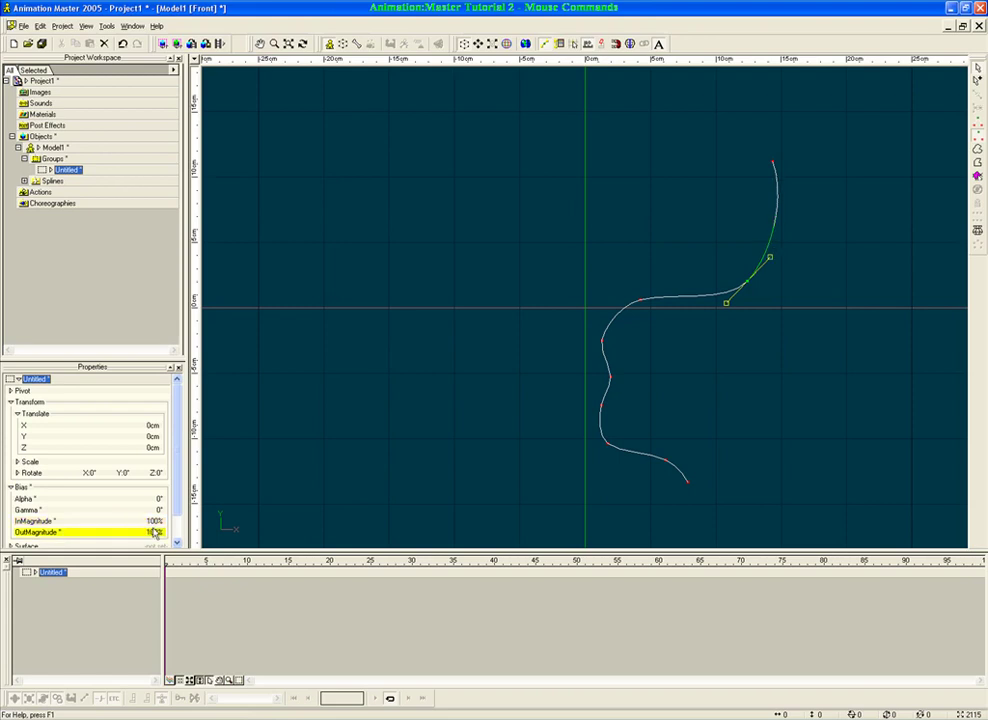
key("Return")
Step: Pick a control point at the profile's right bend and lathe the spline into a goblet mesh
left_click(768, 303)
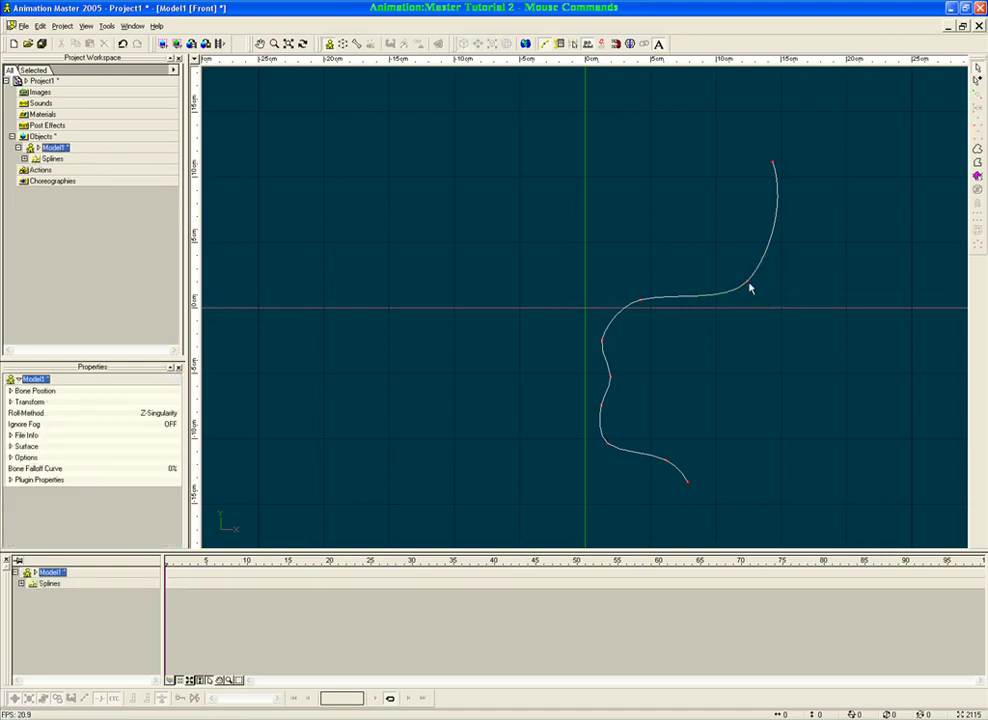
left_click(749, 285)
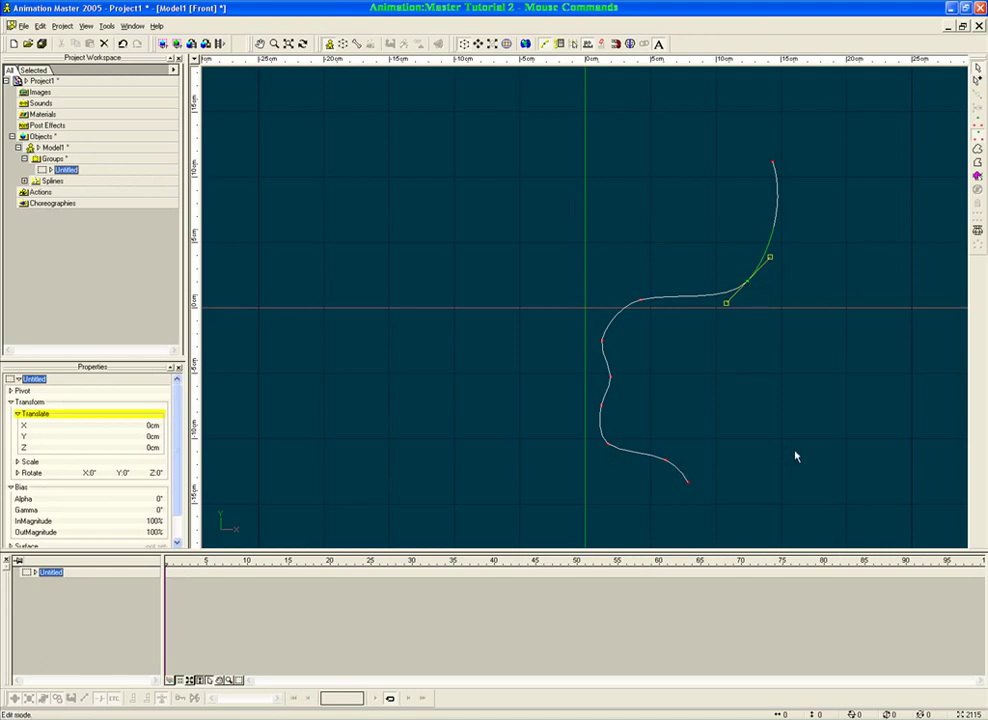
left_click_drag(558, 106, 849, 512)
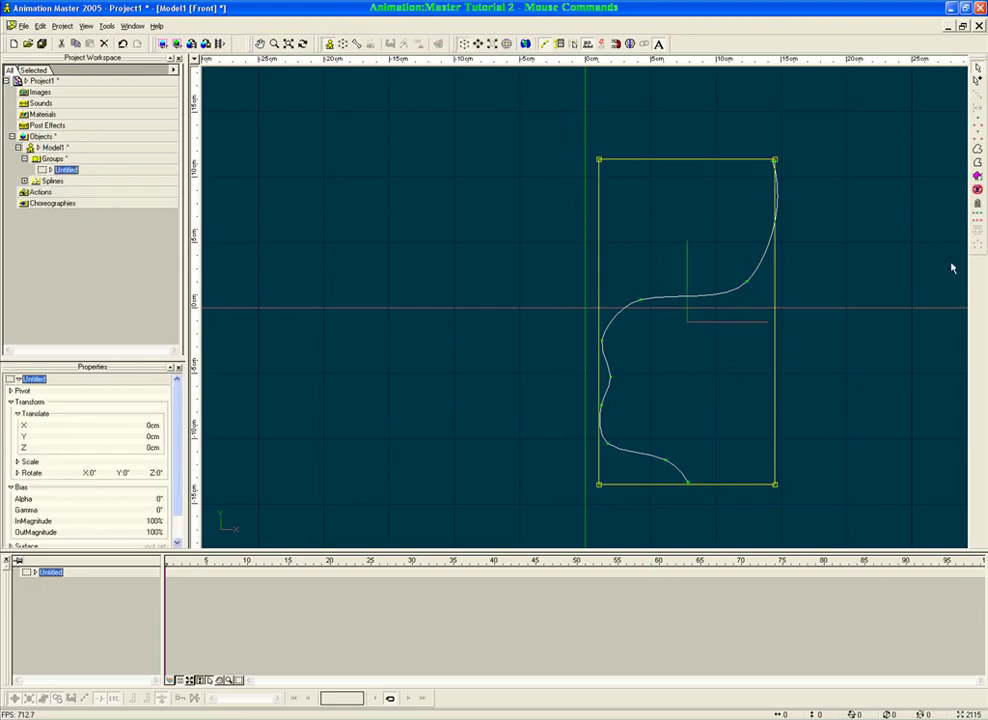
left_click(792, 245)
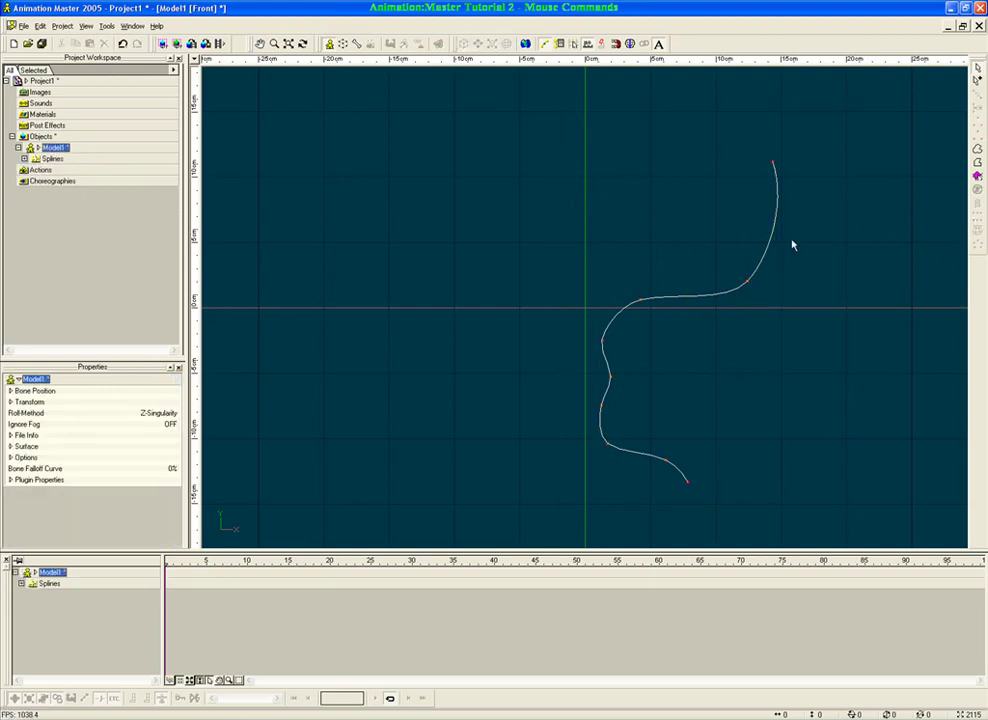
left_click(747, 283)
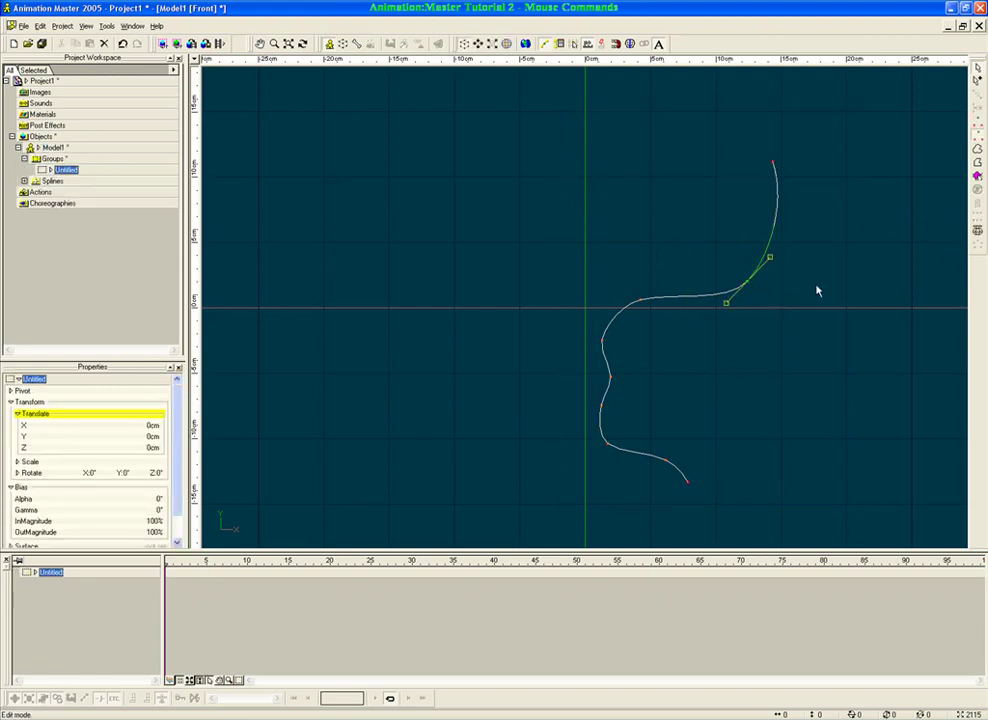
left_click(979, 234)
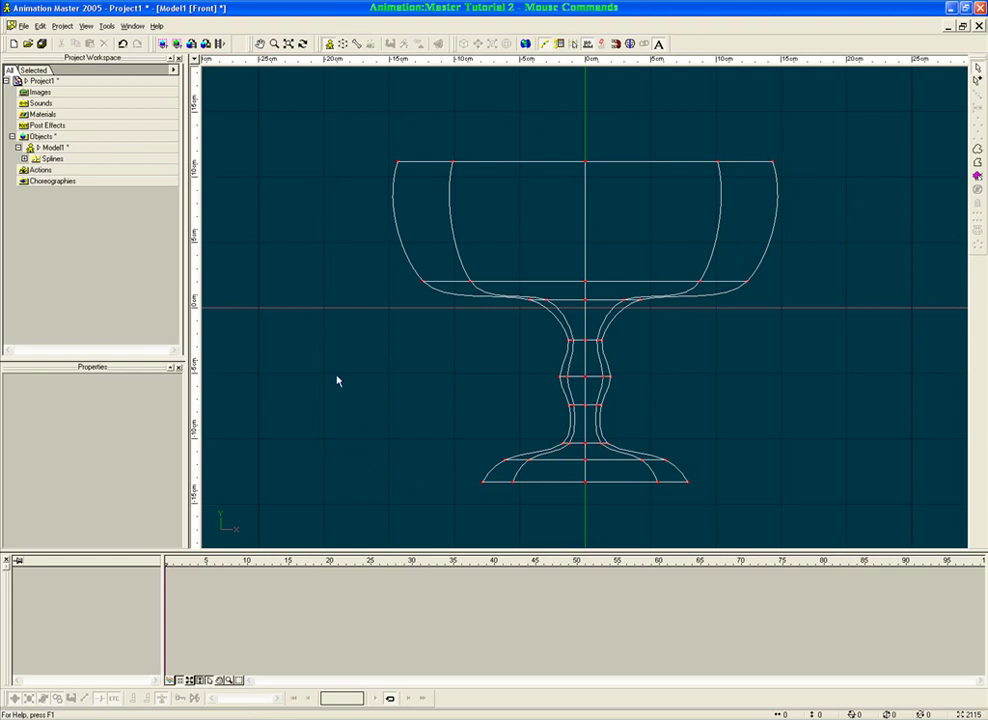
right_click(346, 282)
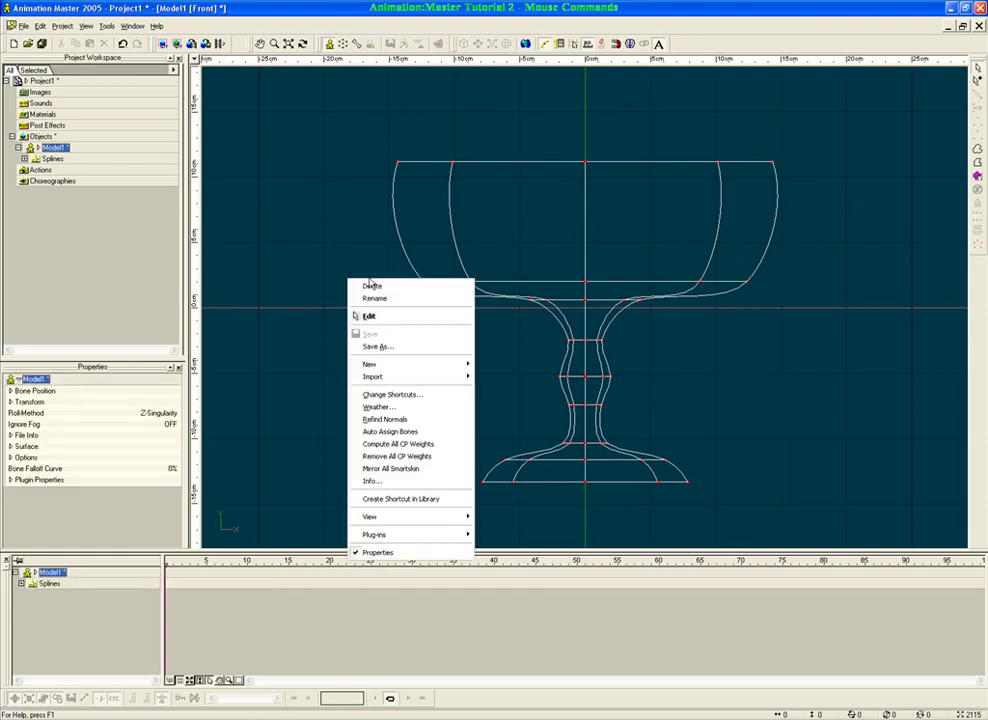
mouse_move(420, 516)
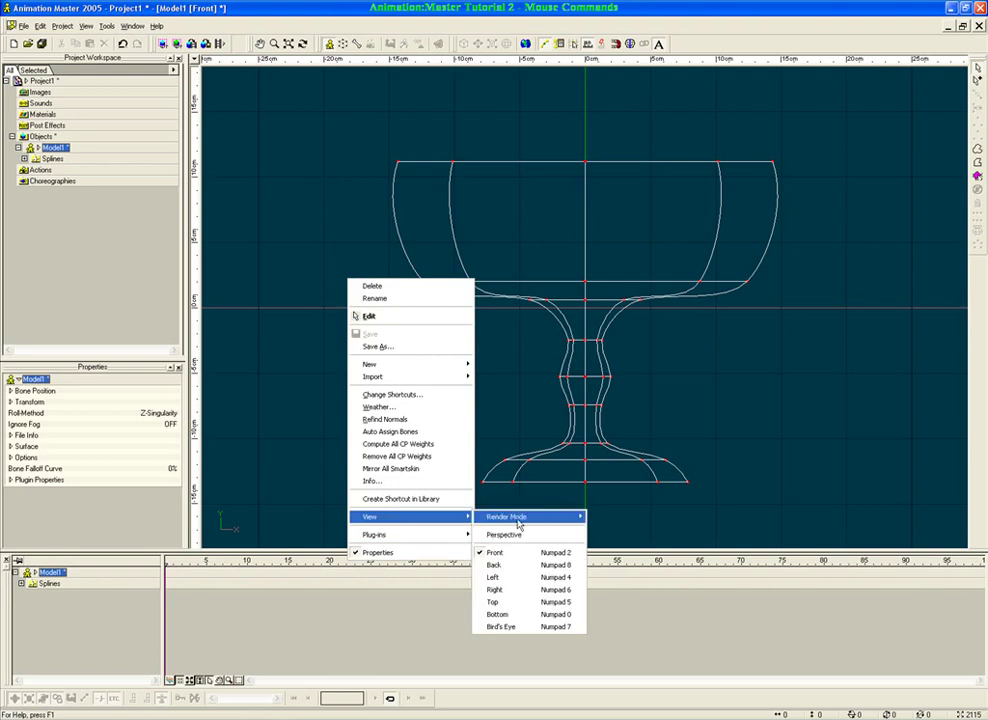
mouse_move(518, 522)
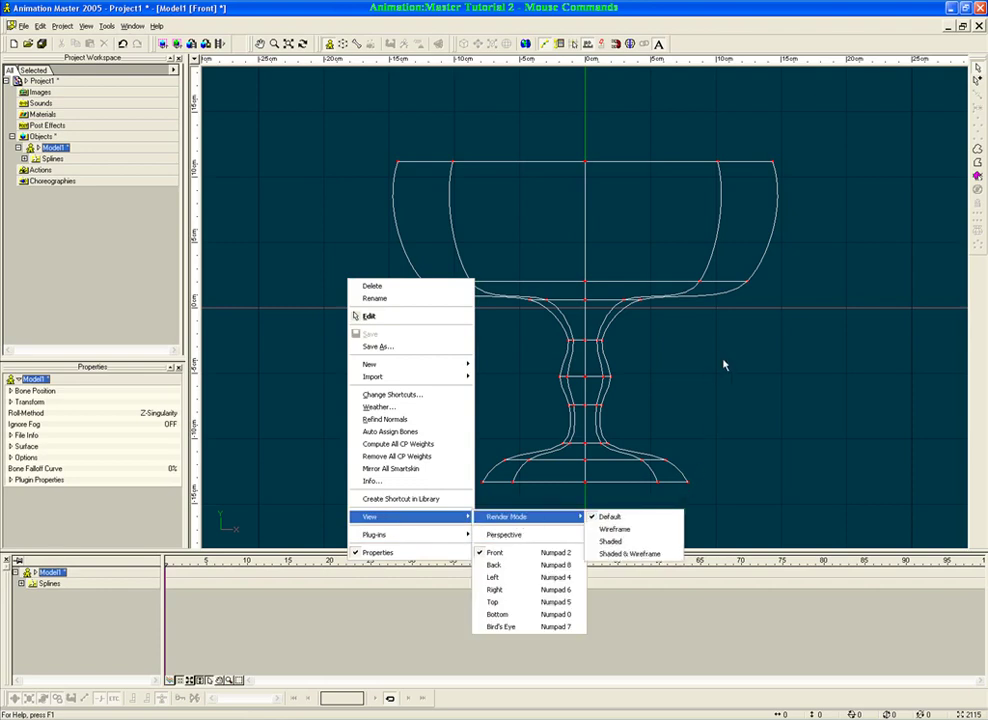
left_click(774, 316)
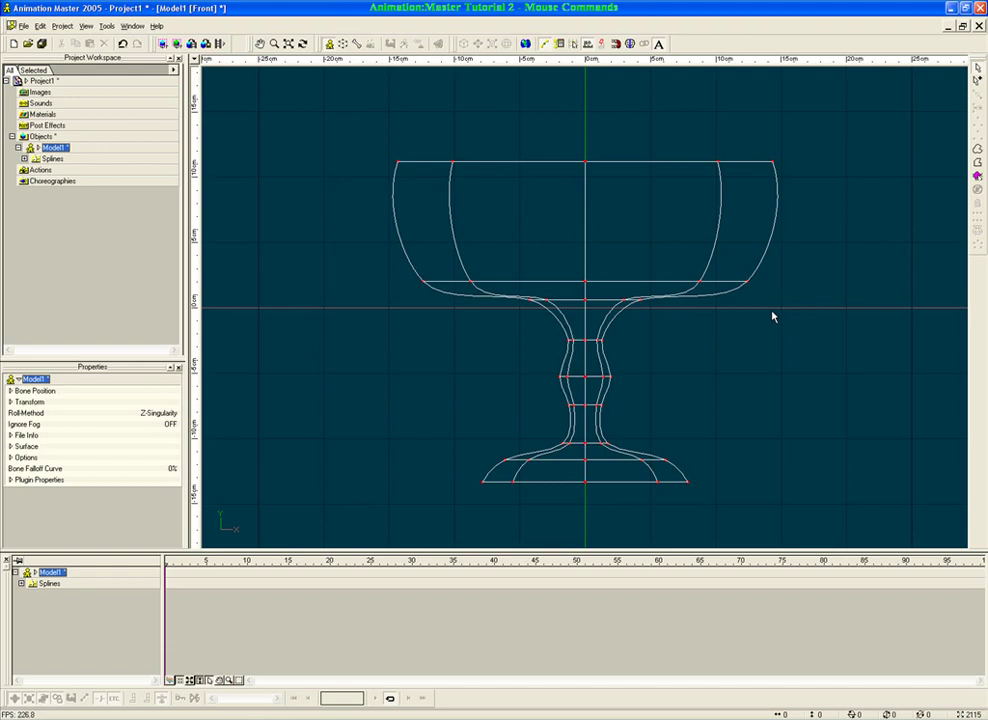
key("3")
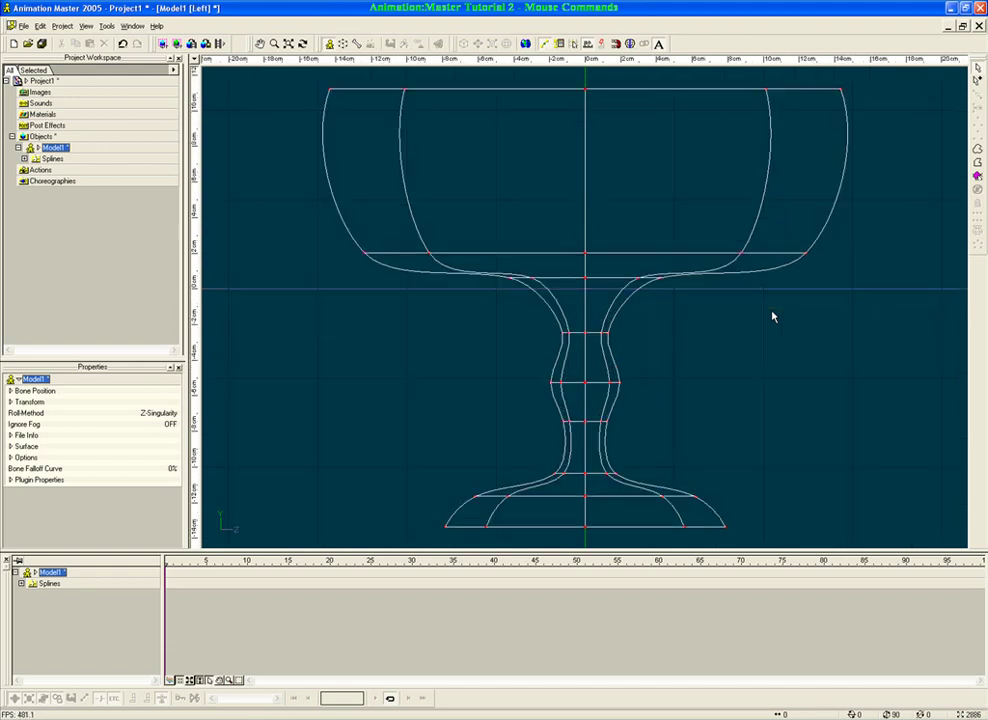
key("4")
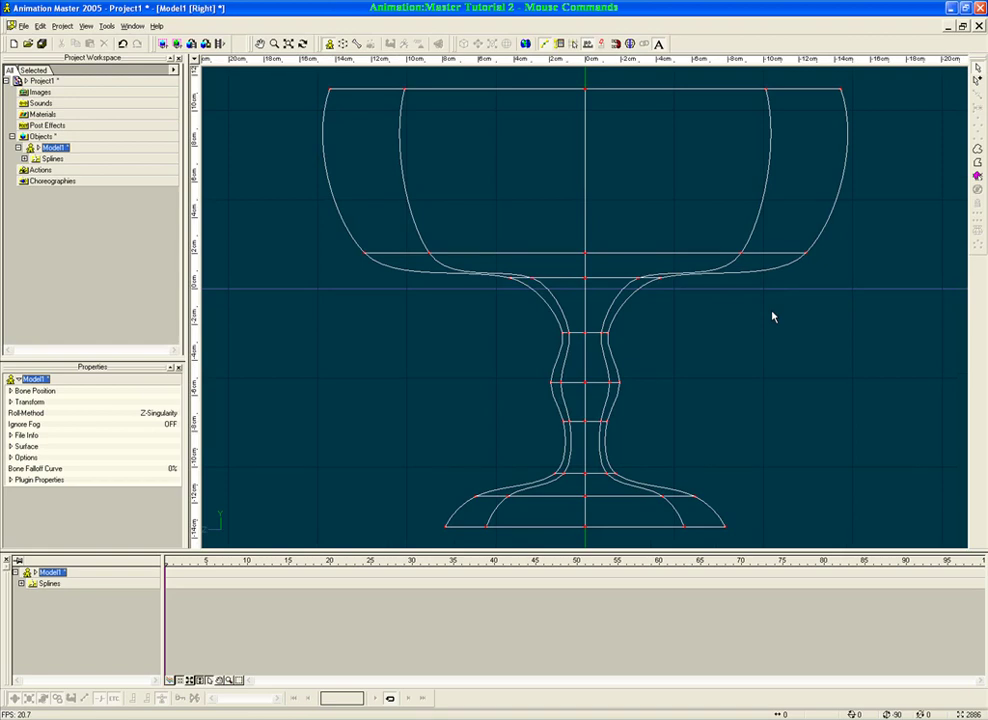
key("2")
key("5")
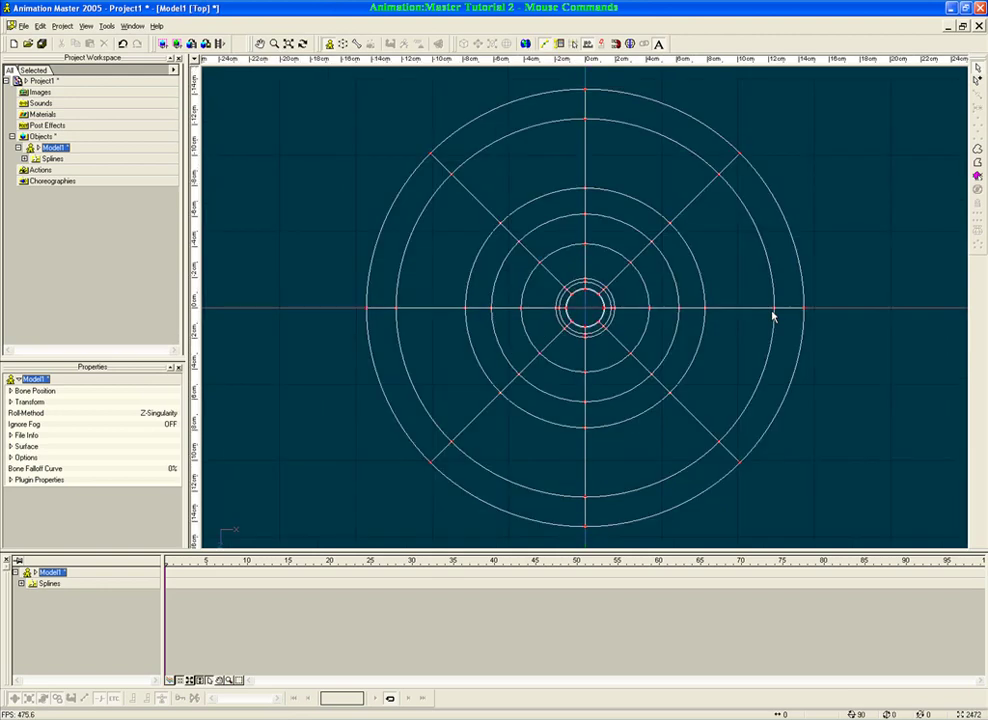
key("6")
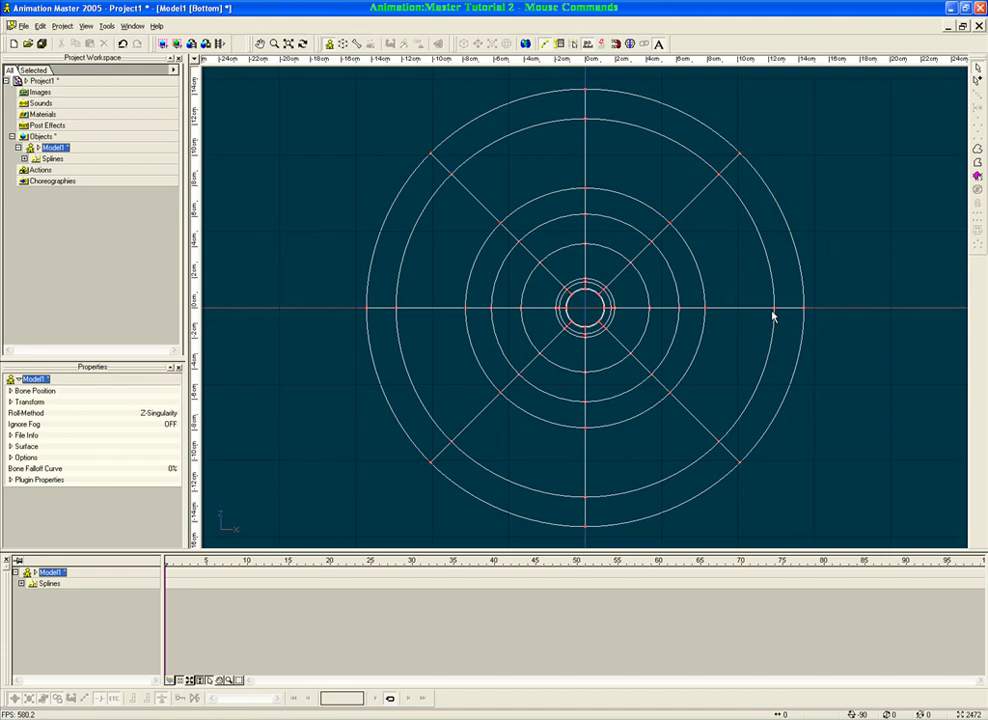
key("7")
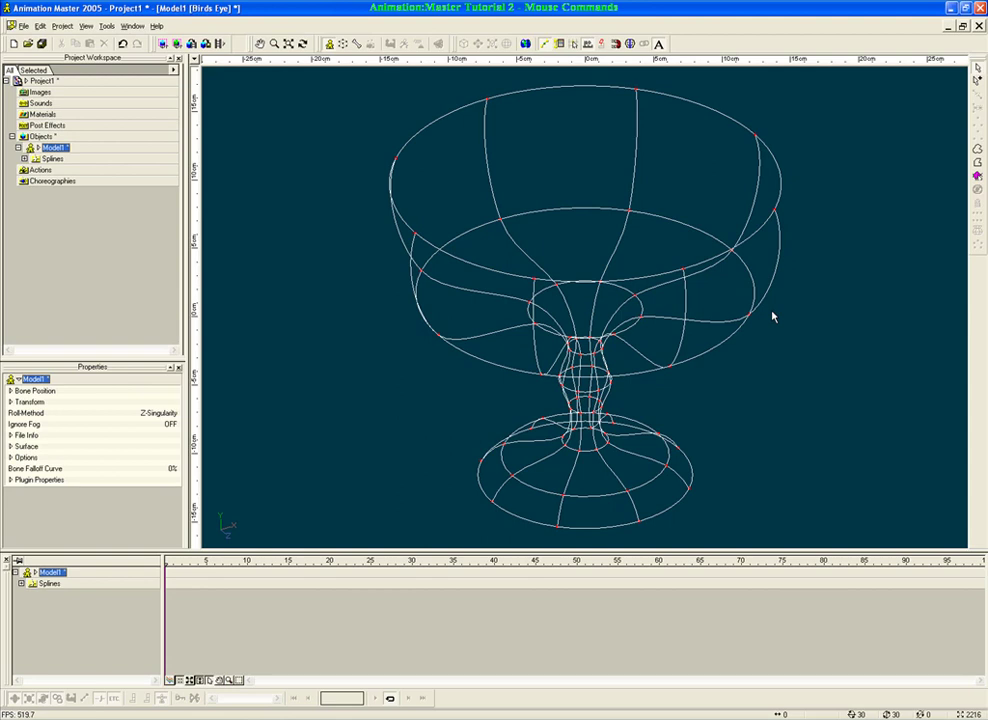
key("1")
key("3")
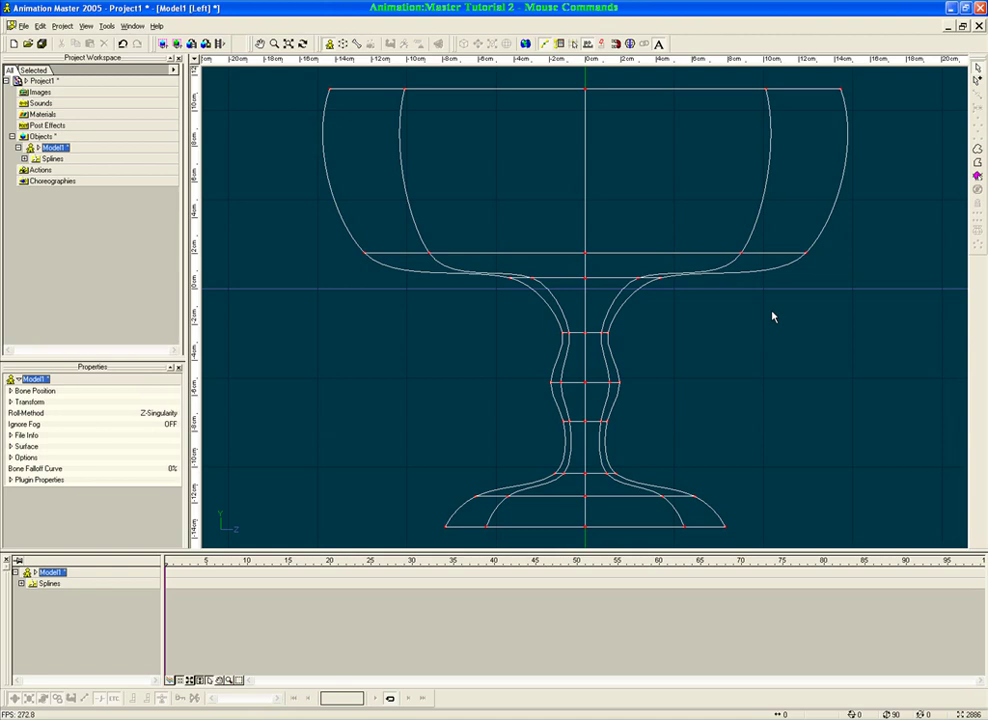
key("4")
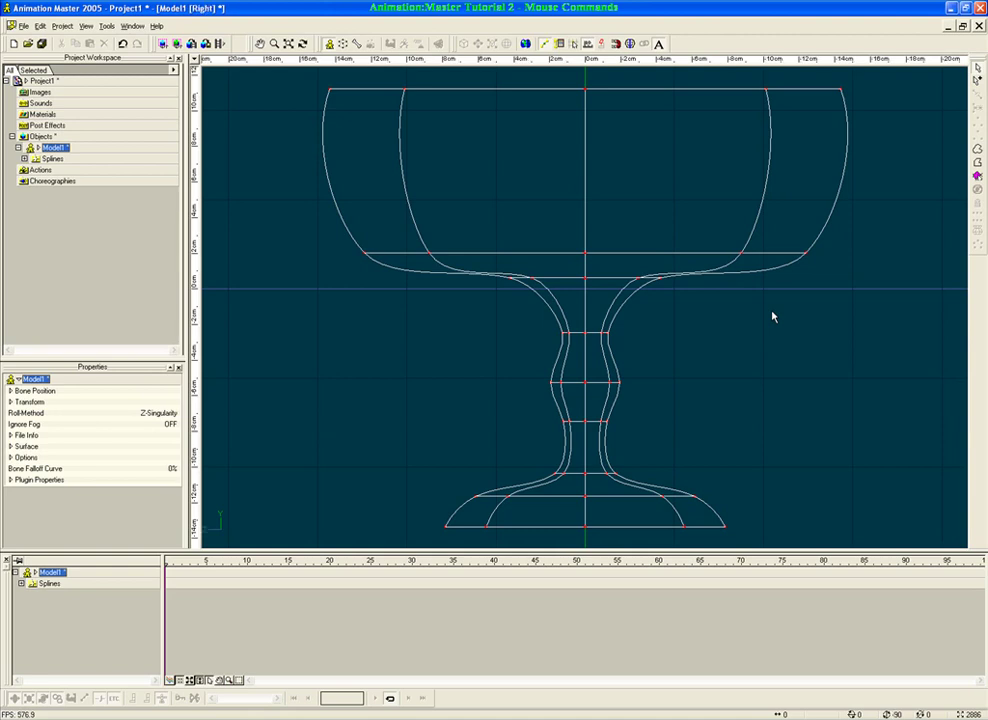
key("2")
key("5")
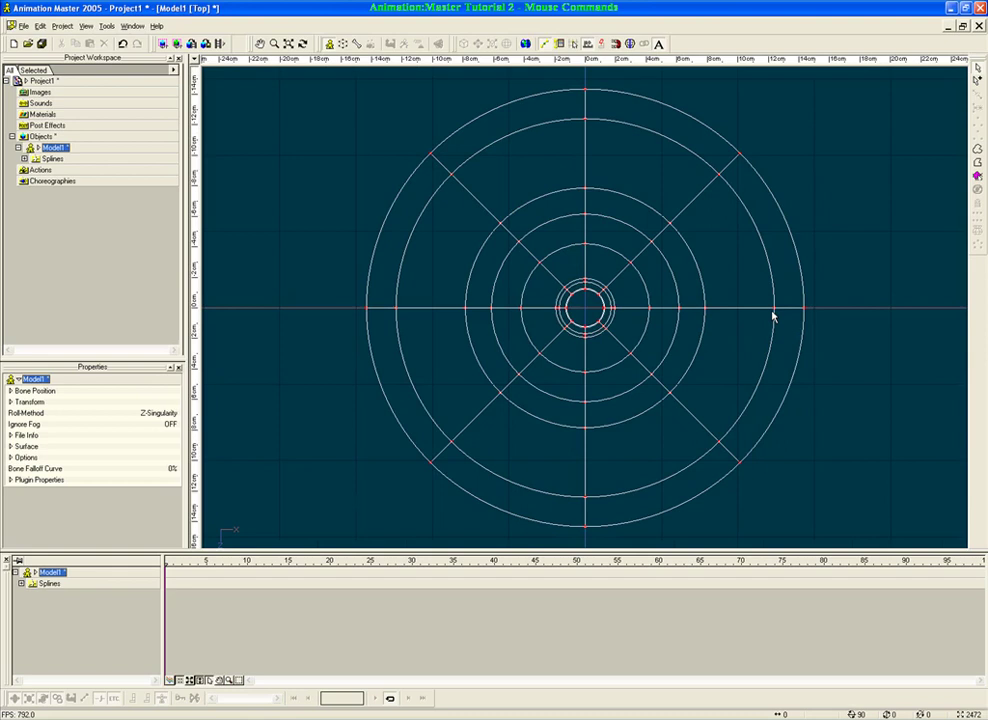
key("6")
key("1")
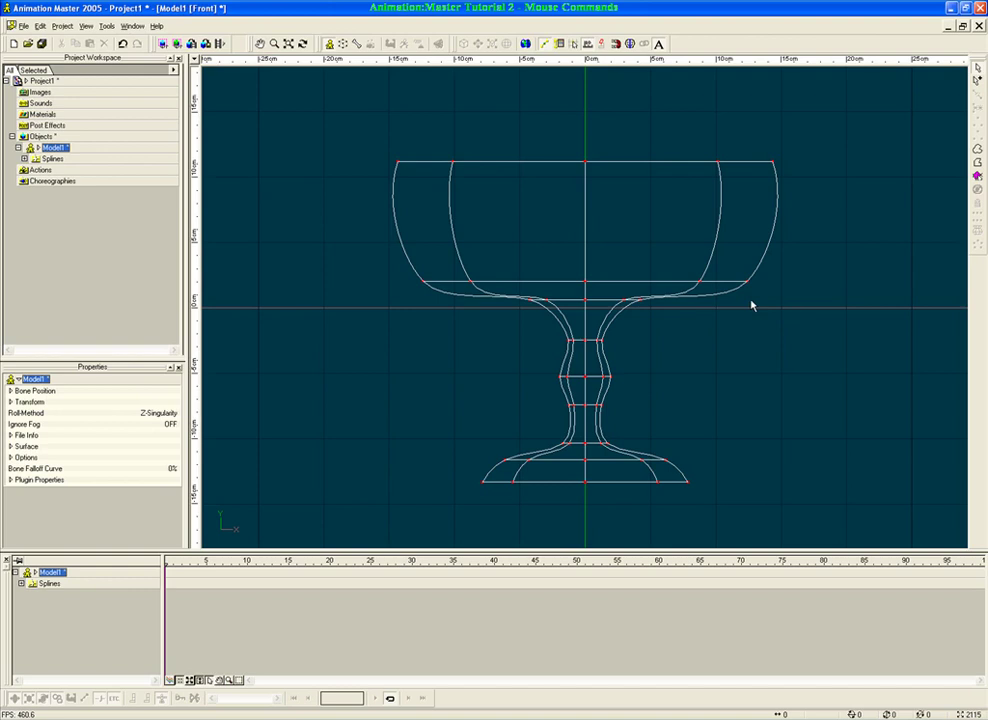
Step: Turn the view so the goblet appears tilted, seen from slightly above
key("t")
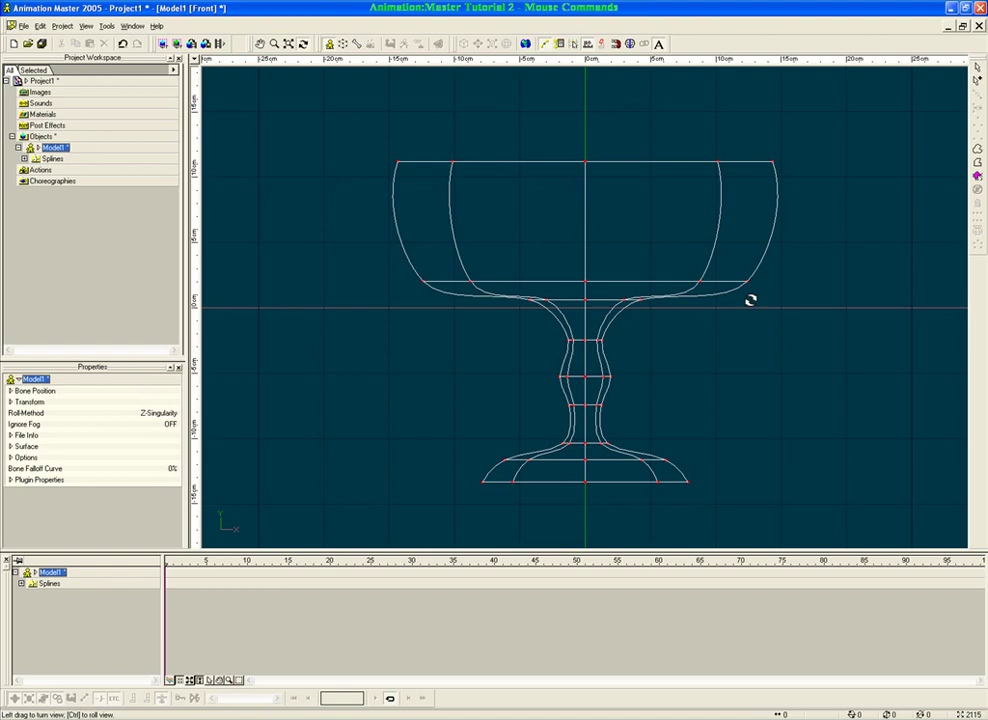
left_click(501, 219)
left_click_drag(501, 219, 589, 229)
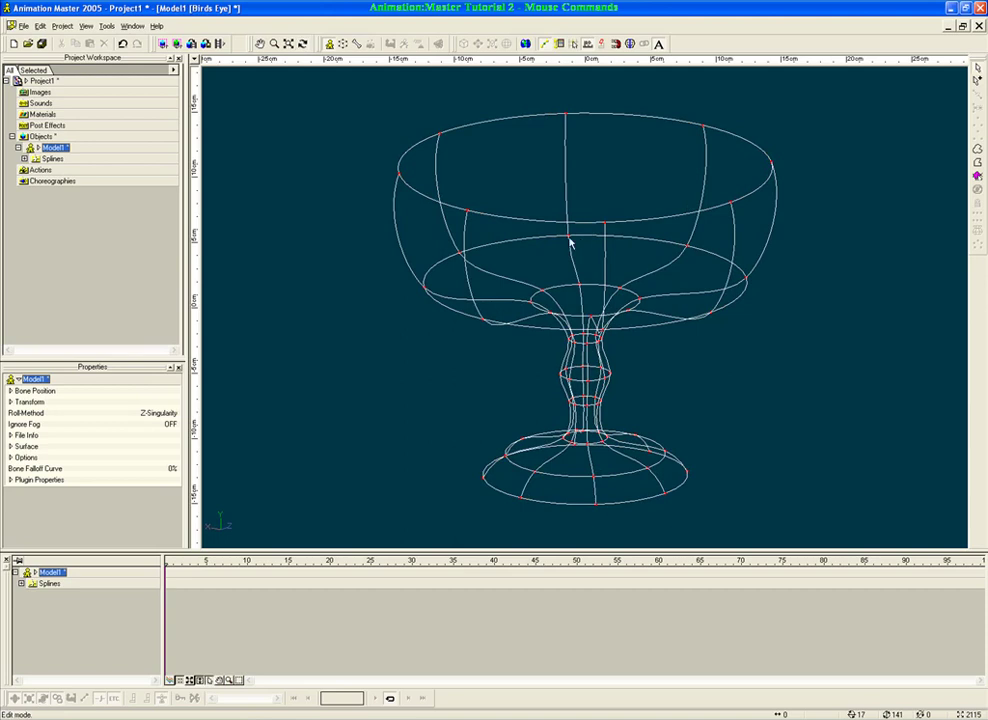
Step: Tilt the goblet once more, then snap back to the Front view and deselect the stray spline
left_click(580, 238)
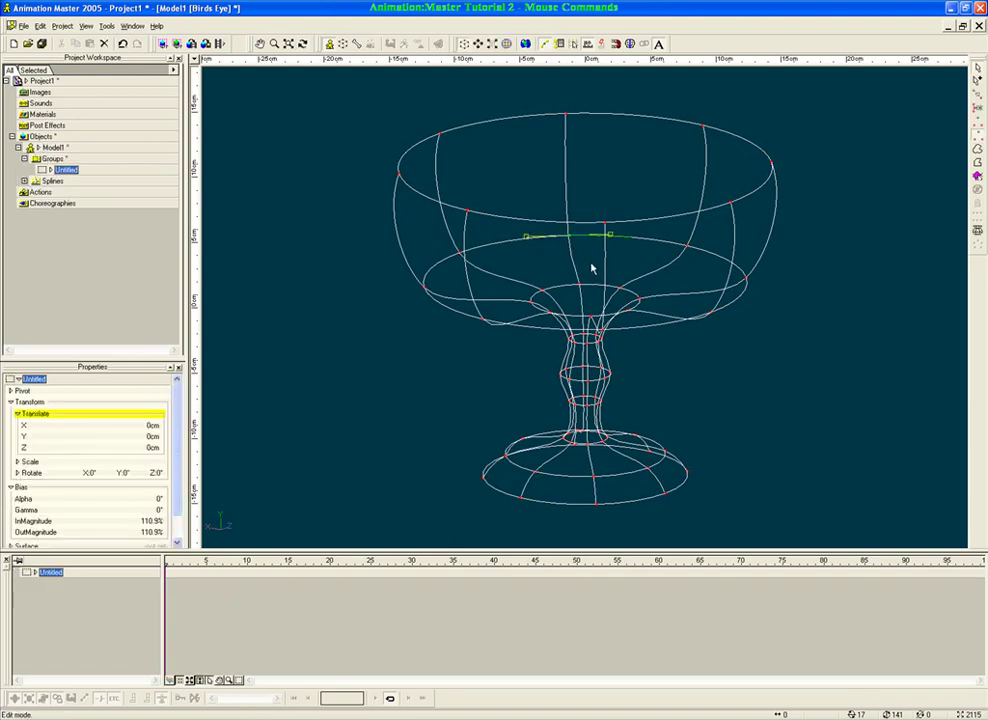
key("t")
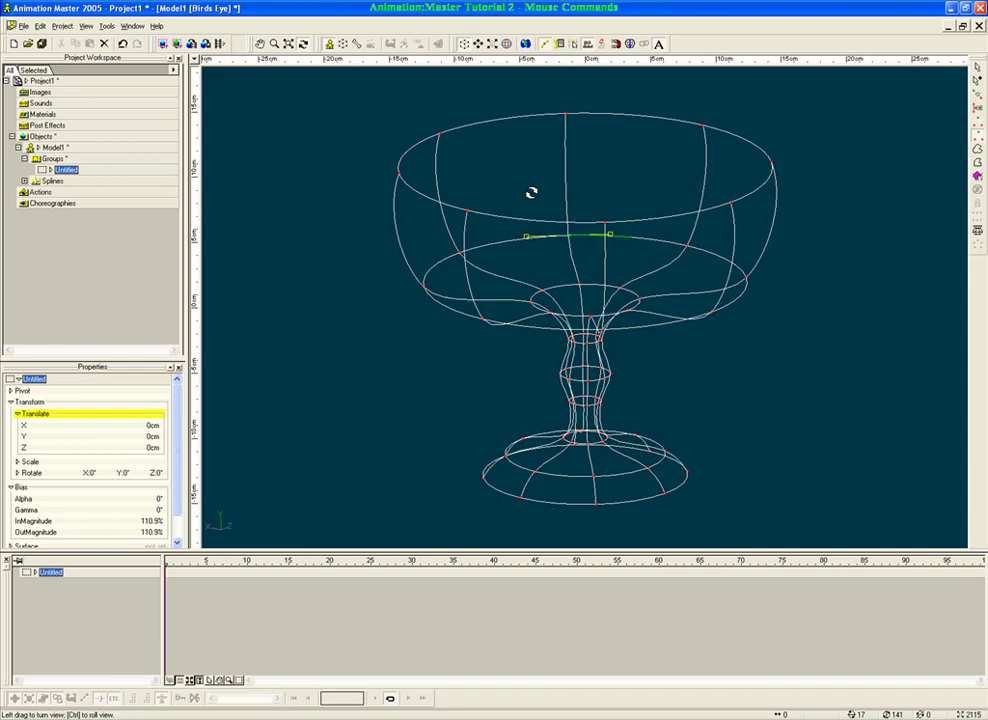
mouse_move(531, 194)
left_mouse_down()
mouse_move(558, 218)
mouse_move(590, 219)
mouse_move(578, 194)
mouse_move(542, 254)
mouse_move(516, 205)
mouse_move(521, 192)
left_mouse_up()
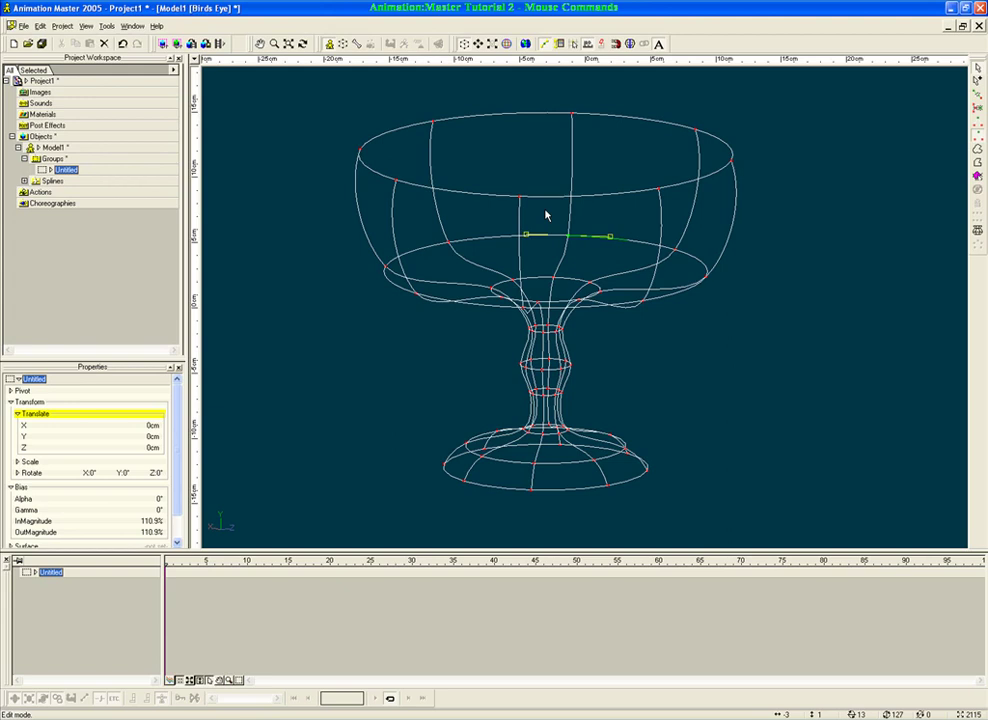
key("1")
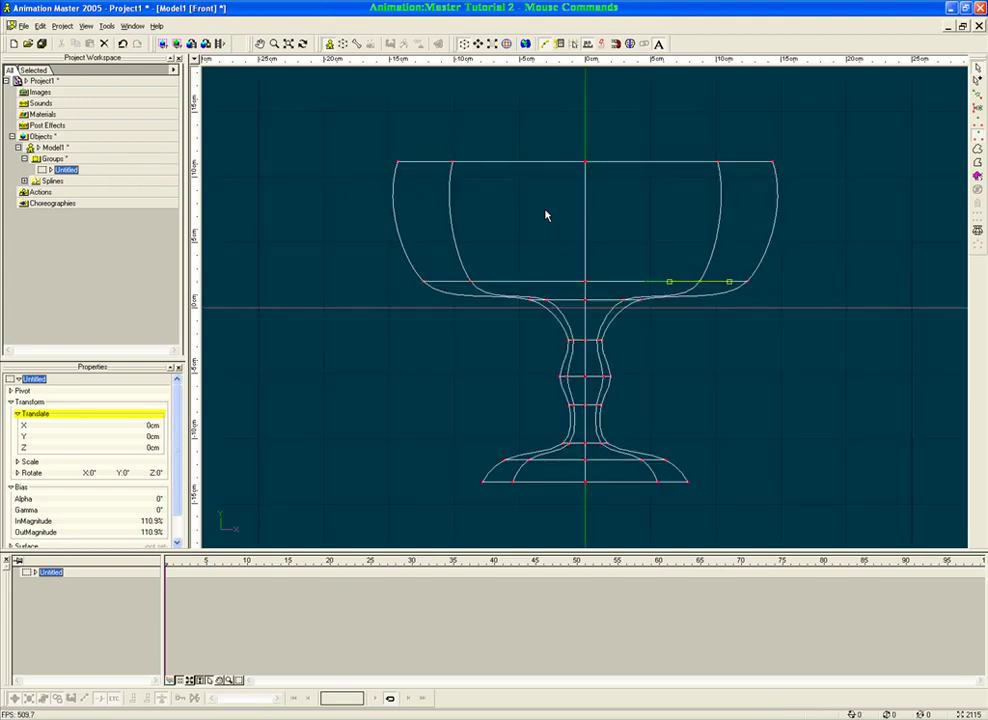
left_click(551, 146)
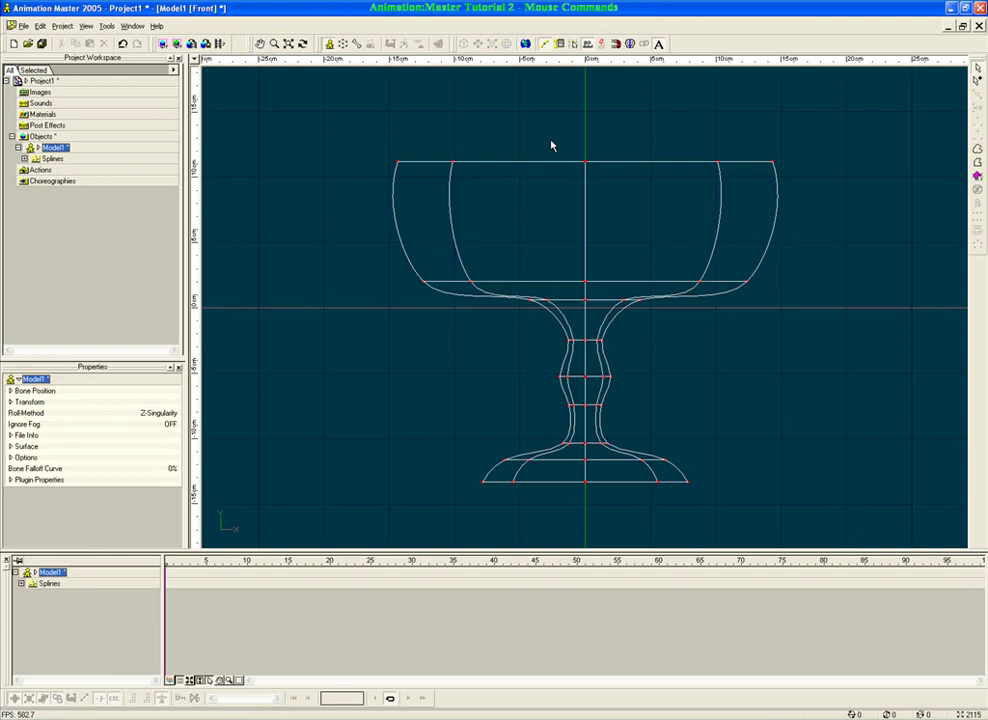
Step: Tumble the Front view into a tilted bird's-eye perspective of the goblet
mouse_move(551, 148)
left_mouse_down()
mouse_move(551, 203)
mouse_move(573, 216)
mouse_move(551, 159)
left_mouse_up()
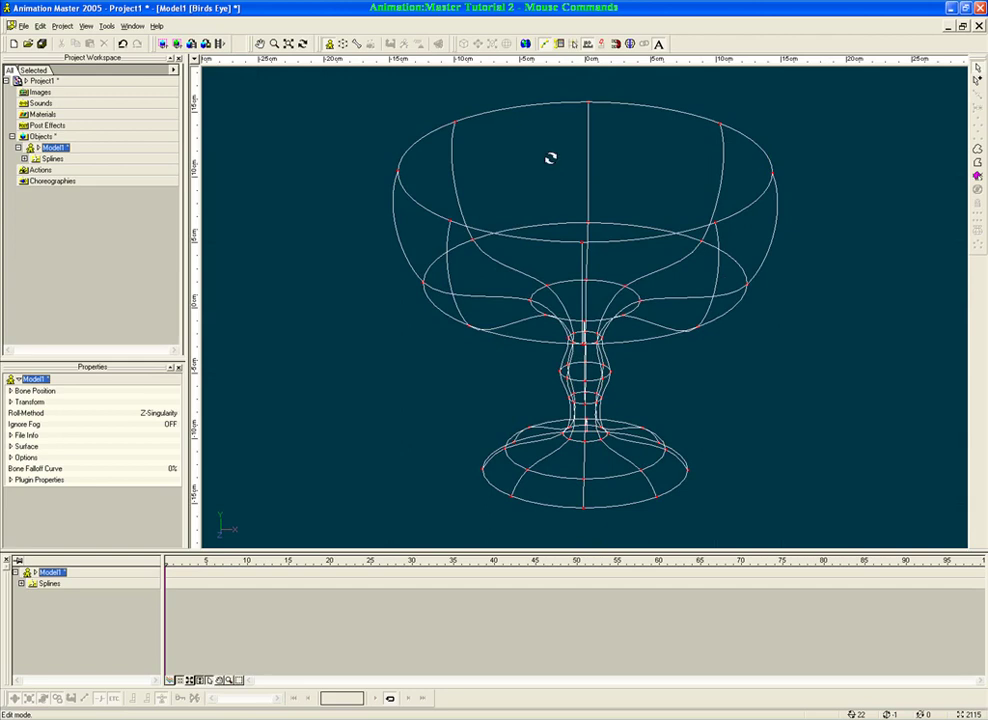
mouse_move(551, 159)
left_mouse_down()
mouse_move(481, 194)
mouse_move(505, 153)
mouse_move(536, 190)
mouse_move(536, 177)
mouse_move(556, 161)
mouse_move(569, 166)
mouse_move(542, 183)
mouse_move(562, 163)
left_mouse_up()
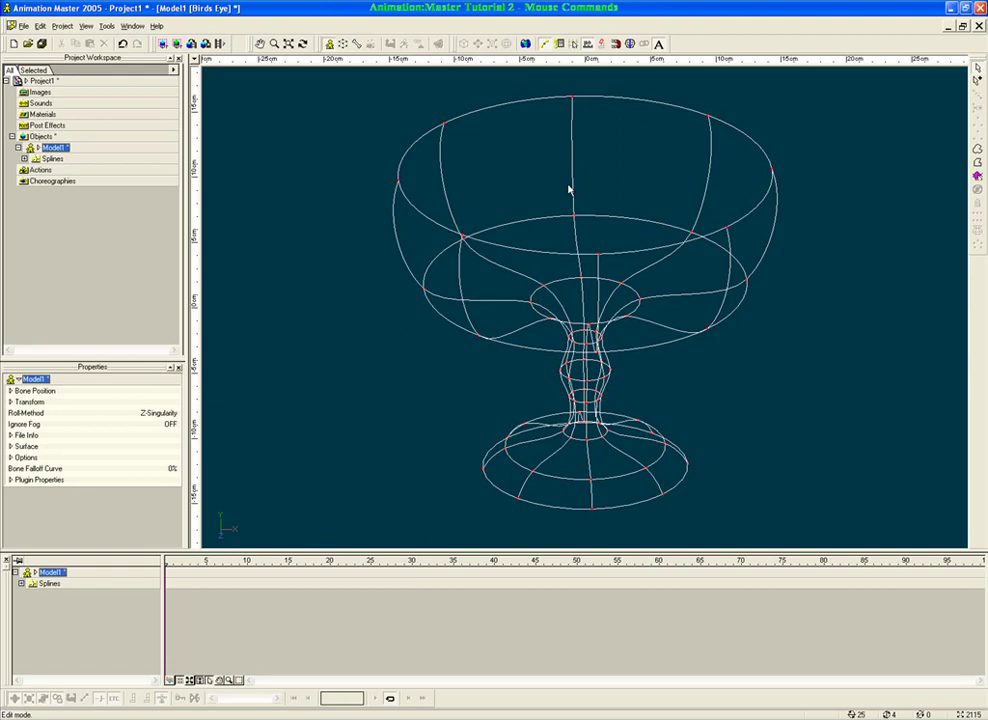
Step: Zoom out and back in on the goblet with the Zoom tool and the mouse wheel
key("z")
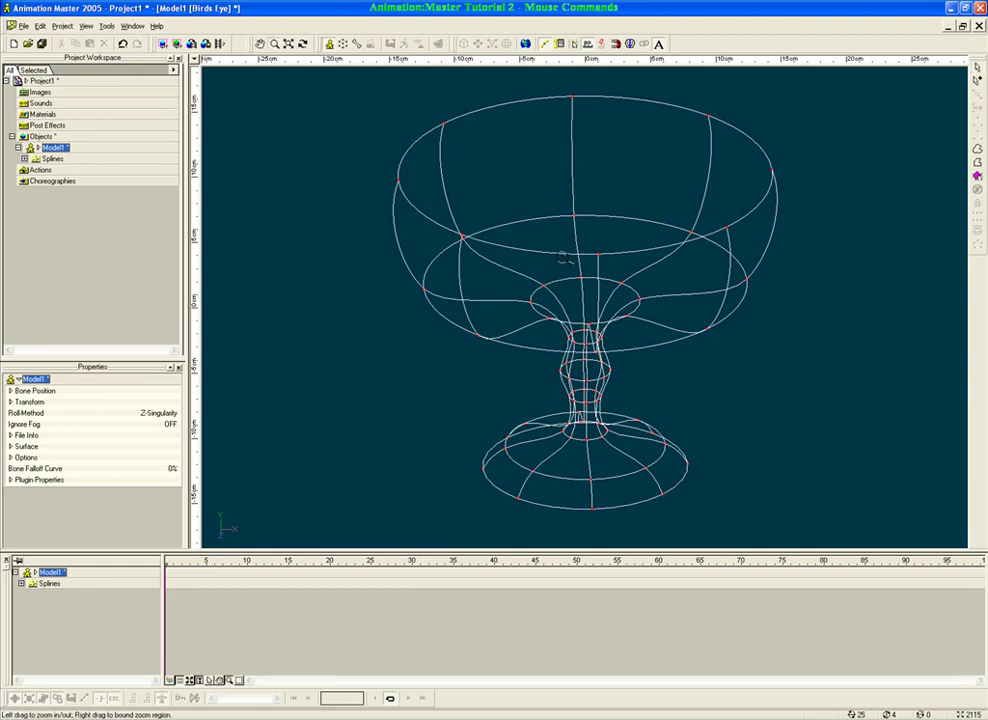
mouse_move(550, 268)
left_mouse_down()
mouse_move(399, 276)
mouse_move(657, 278)
mouse_move(466, 280)
mouse_move(541, 285)
left_mouse_up()
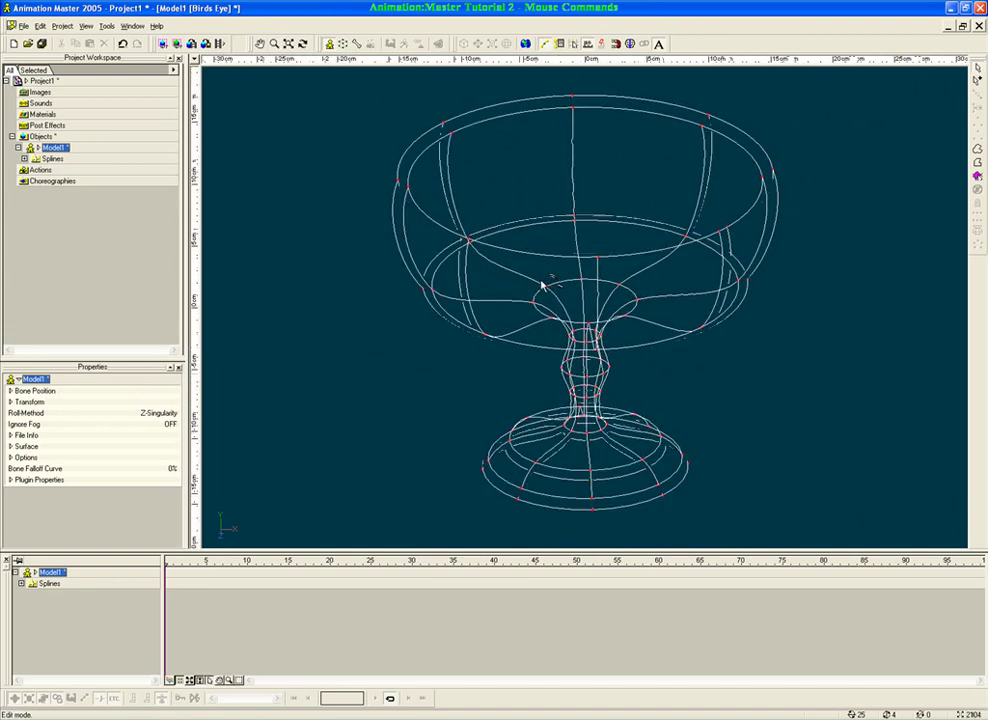
scroll(541, 285, "up", 2)
scroll(541, 285, "down", 5)
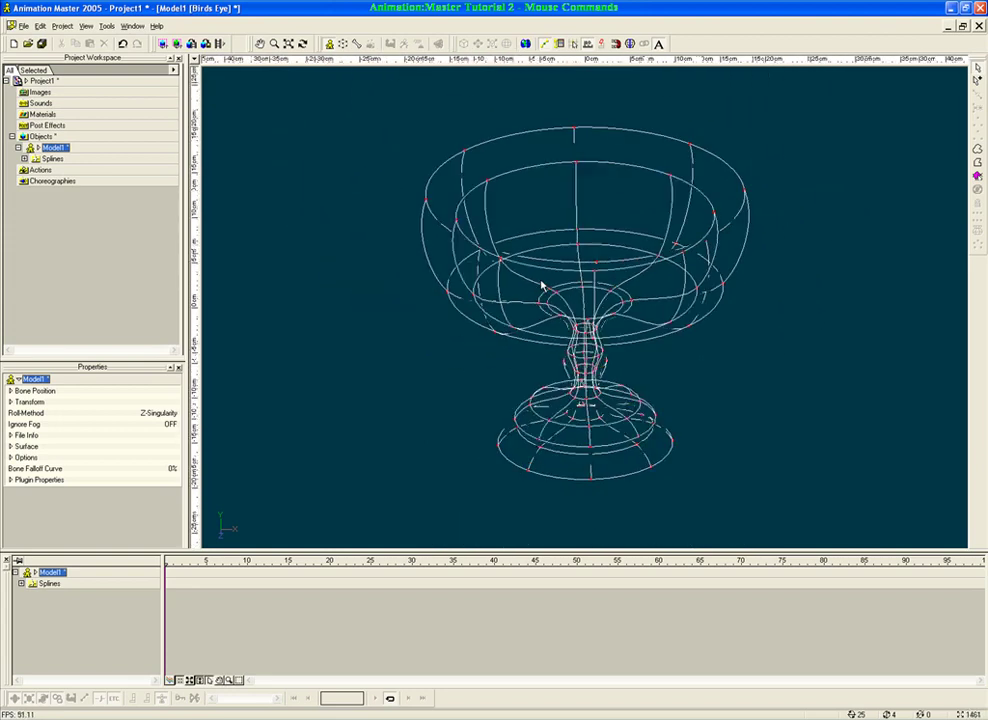
scroll(541, 285, "up", 1)
scroll(541, 285, "down", 2)
scroll(541, 285, "up", 3)
scroll(541, 285, "down", 1)
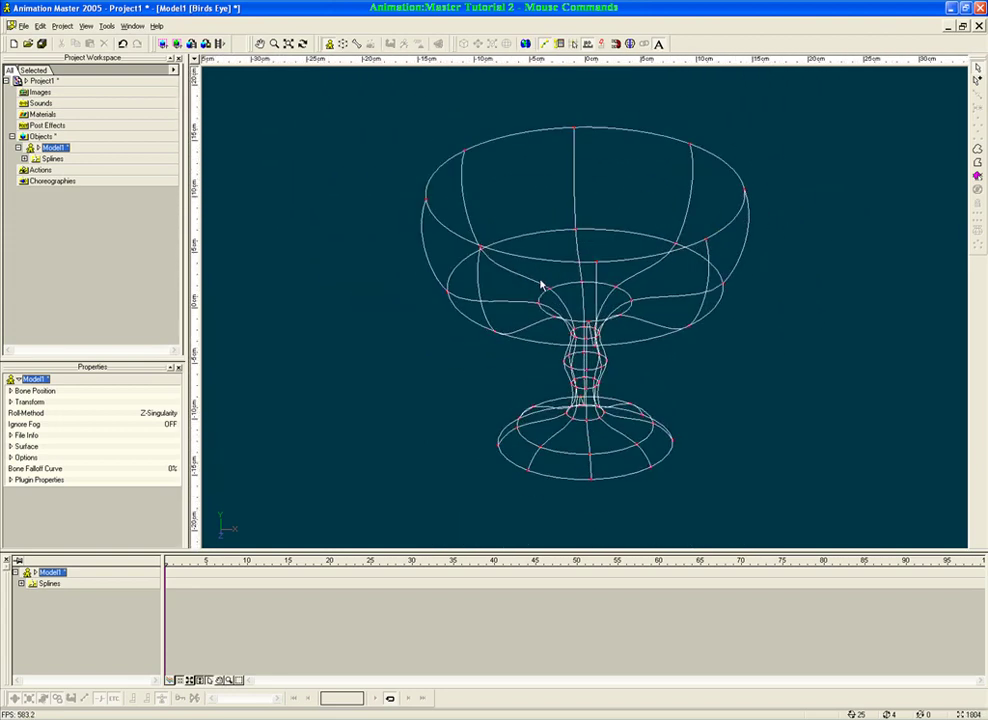
scroll(541, 285, "down", 3)
scroll(541, 285, "up", 1)
scroll(541, 285, "up", 1)
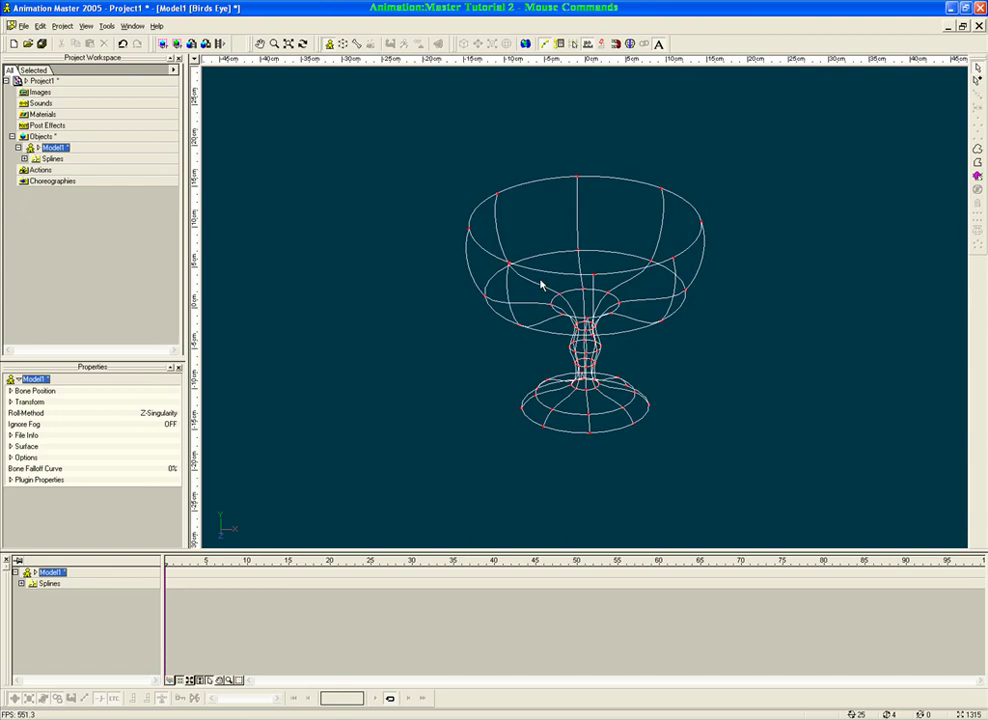
Step: Zoom into a region around the goblet's bowl and stem
key("z")
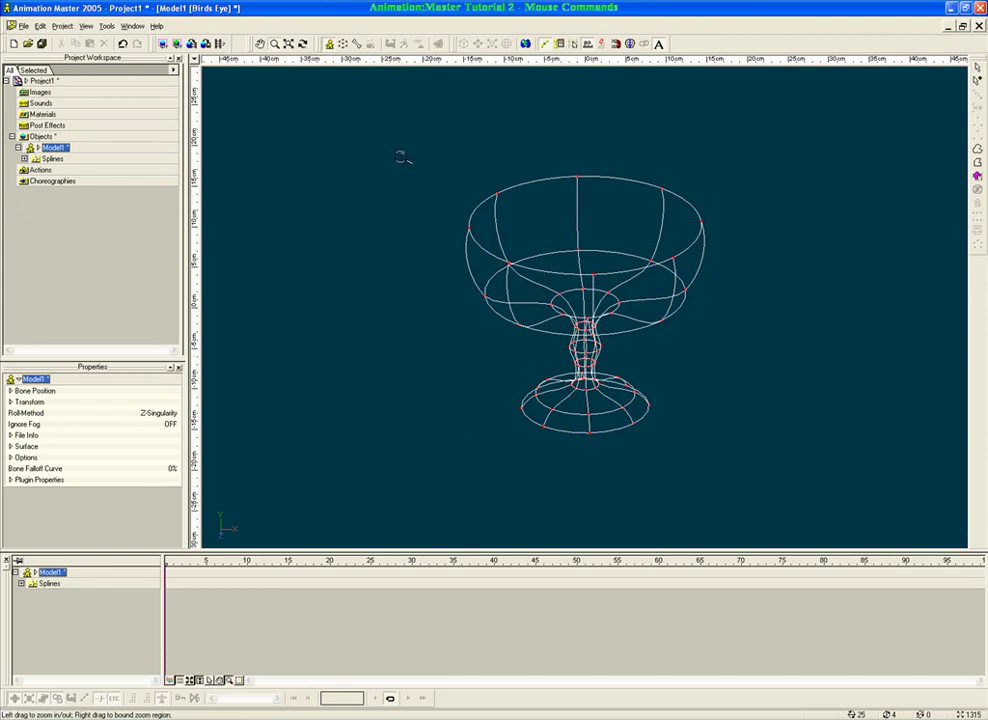
left_click_drag(406, 157, 430, 148)
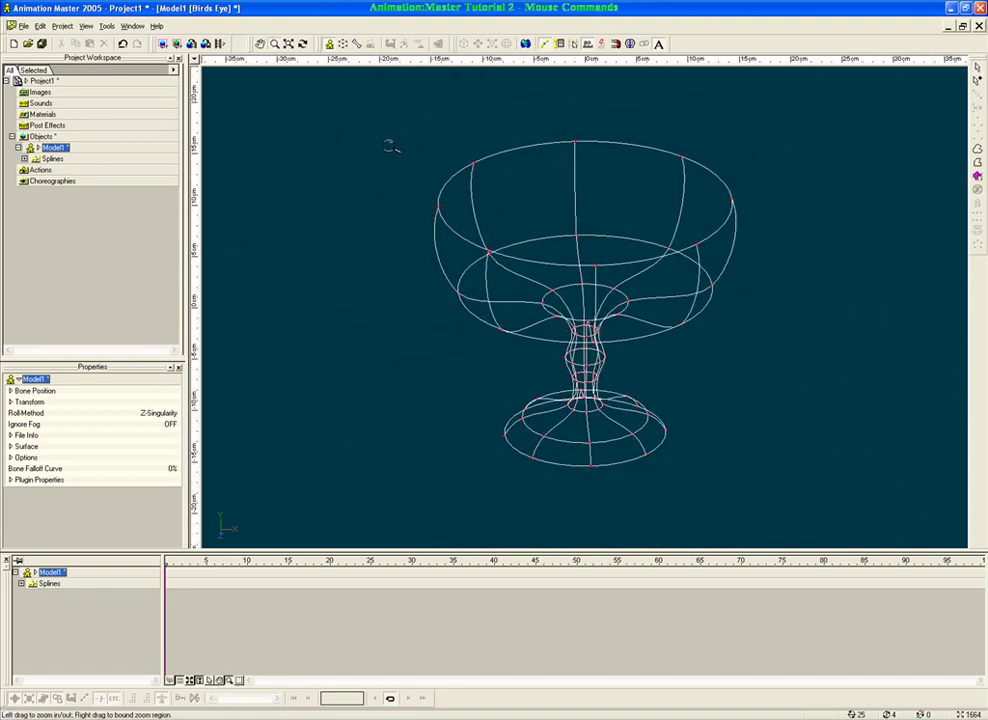
right_click_drag(385, 140, 653, 373)
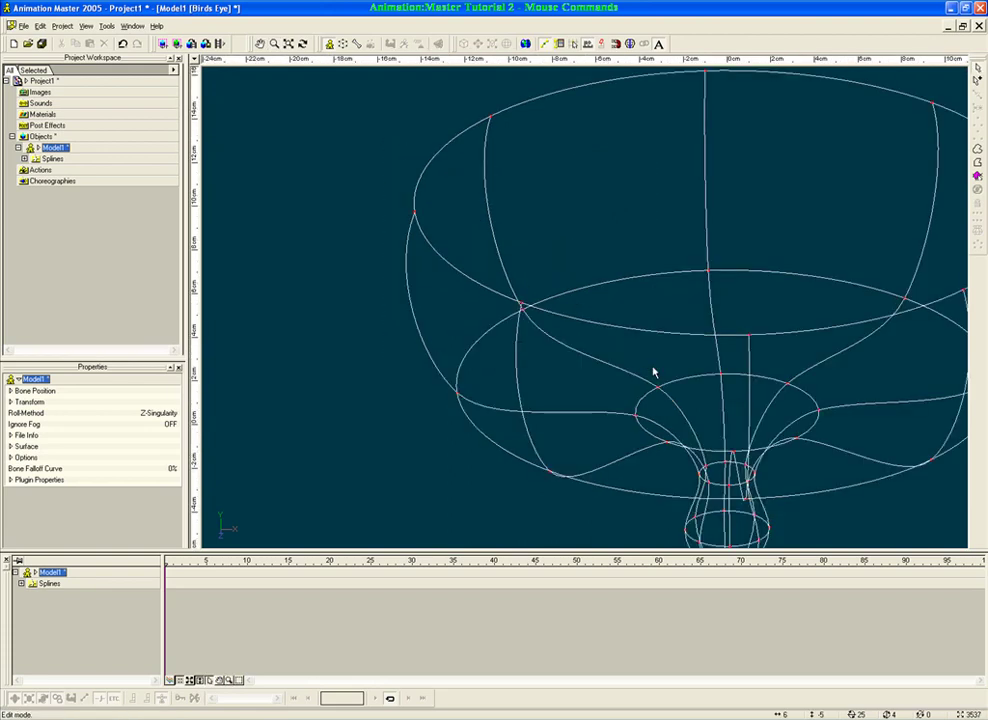
scroll(653, 373, "down", 3)
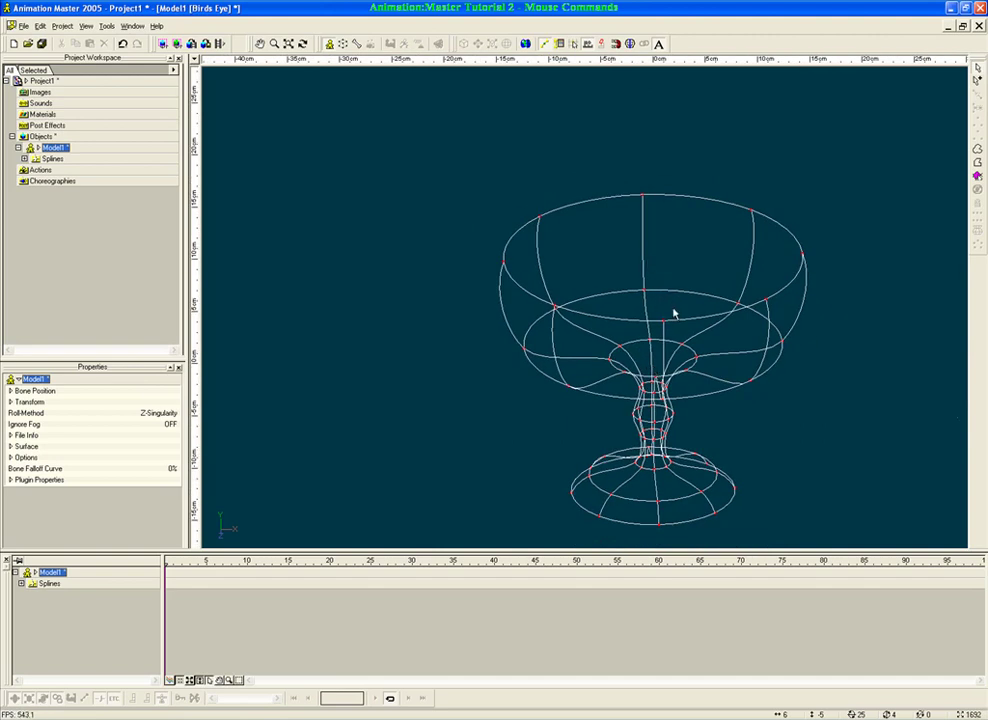
scroll(673, 314, "up", 2)
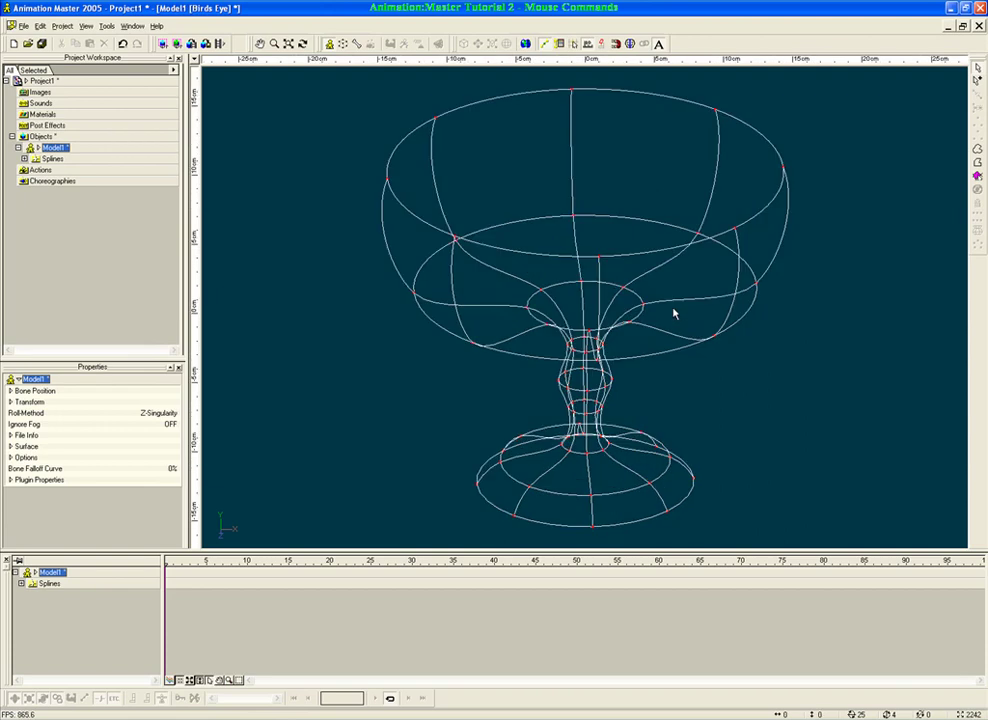
Step: Pan the view slightly to reposition the goblet in the viewport
mouse_move(673, 314)
right_mouse_down()
mouse_move(672, 298)
mouse_move(666, 342)
mouse_move(642, 314)
mouse_move(657, 300)
mouse_move(666, 309)
right_mouse_up()
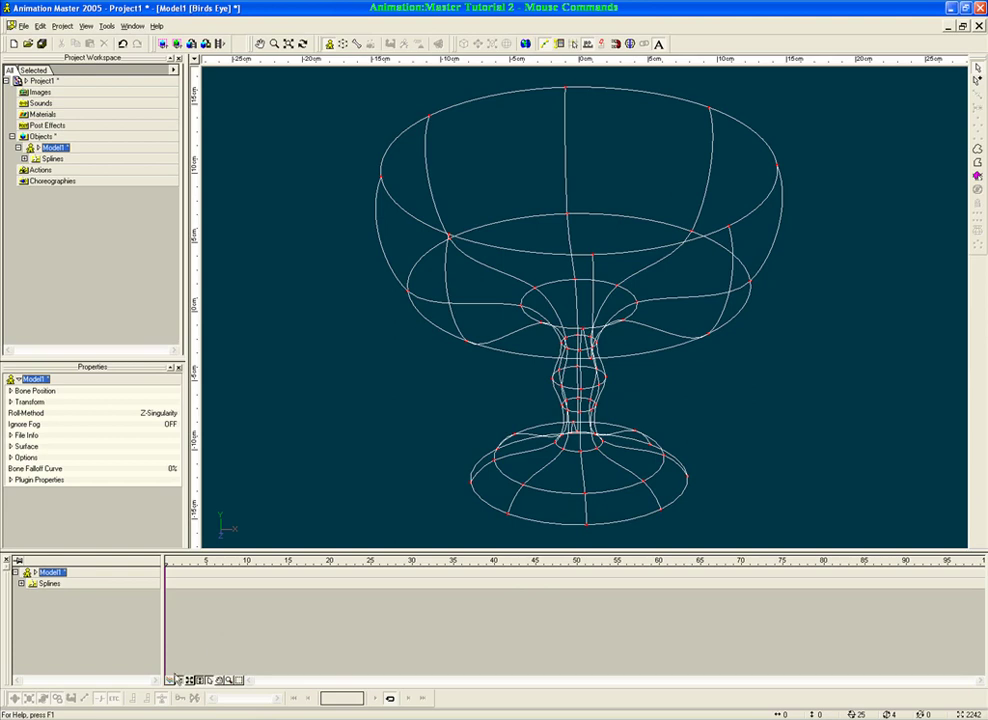
Step: Switch the timeline to graph mode, then zoom and nudge it to show frames 2–82
left_click(253, 646)
key("z")
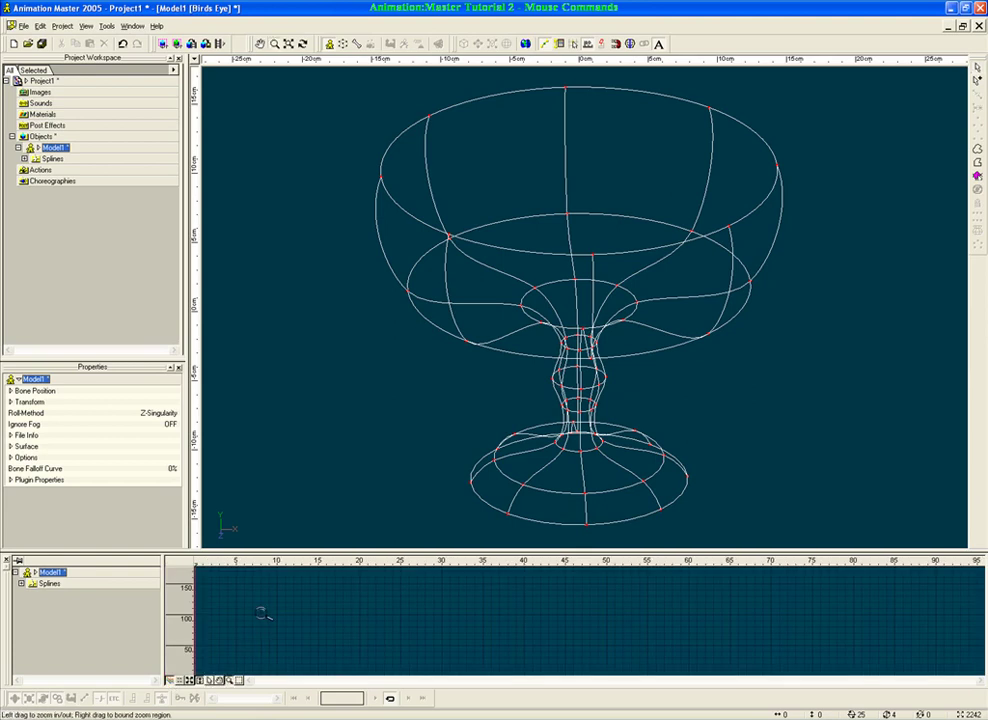
mouse_move(258, 611)
left_mouse_down()
mouse_move(309, 613)
mouse_move(328, 592)
mouse_move(273, 647)
mouse_move(269, 600)
mouse_move(272, 628)
mouse_move(271, 603)
mouse_move(271, 614)
left_mouse_up()
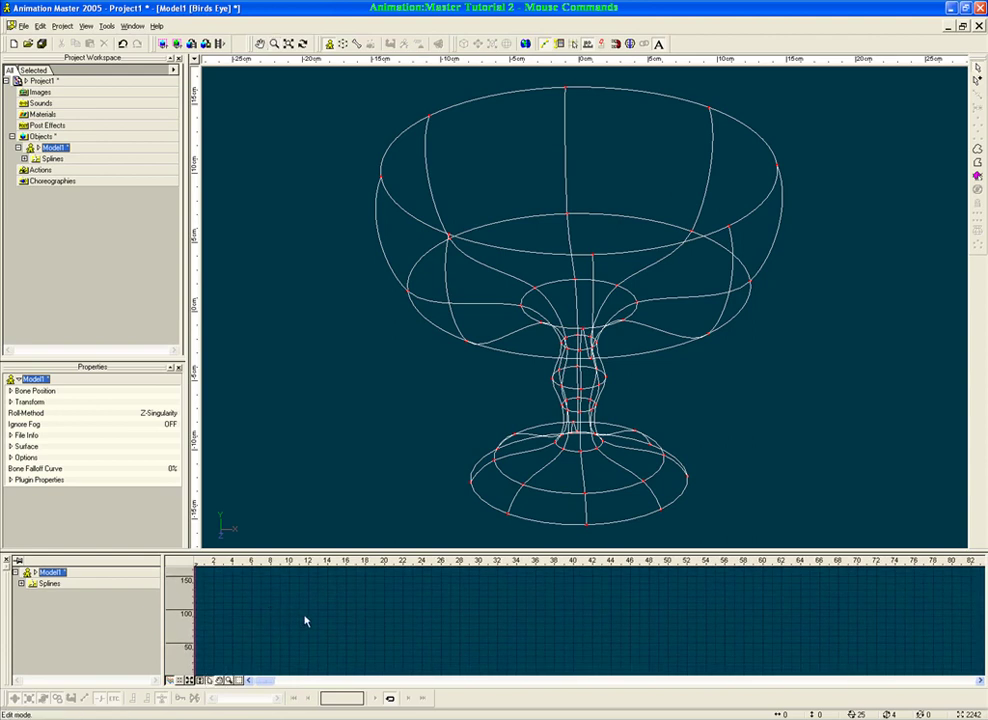
mouse_move(304, 620)
right_mouse_down()
mouse_move(525, 620)
mouse_move(272, 630)
mouse_move(403, 632)
mouse_move(262, 561)
mouse_move(301, 624)
right_mouse_up()
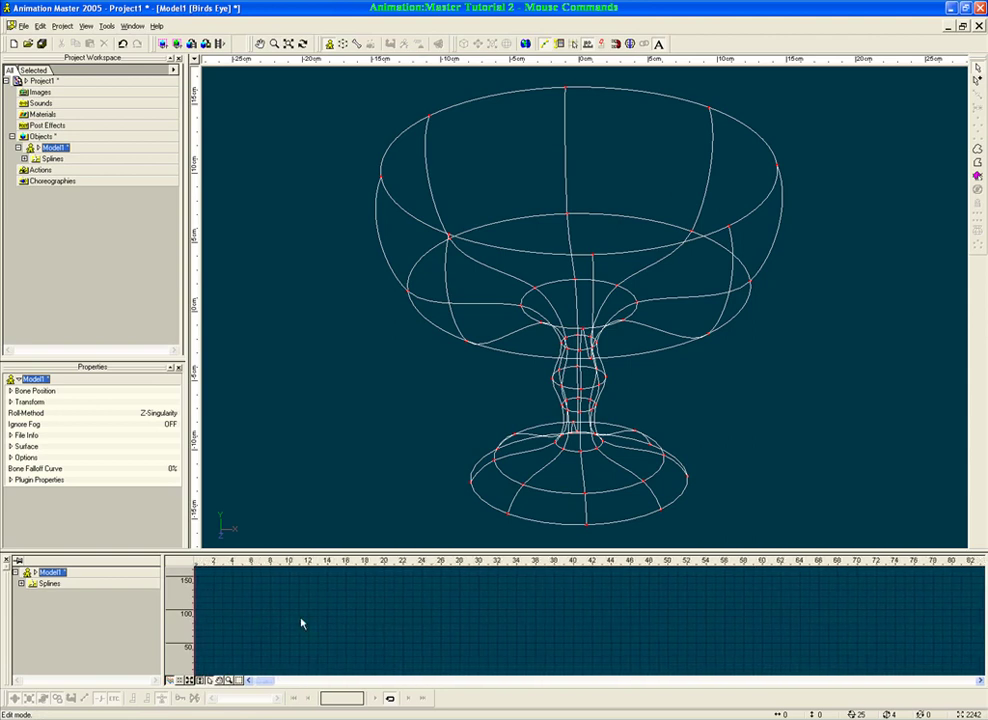